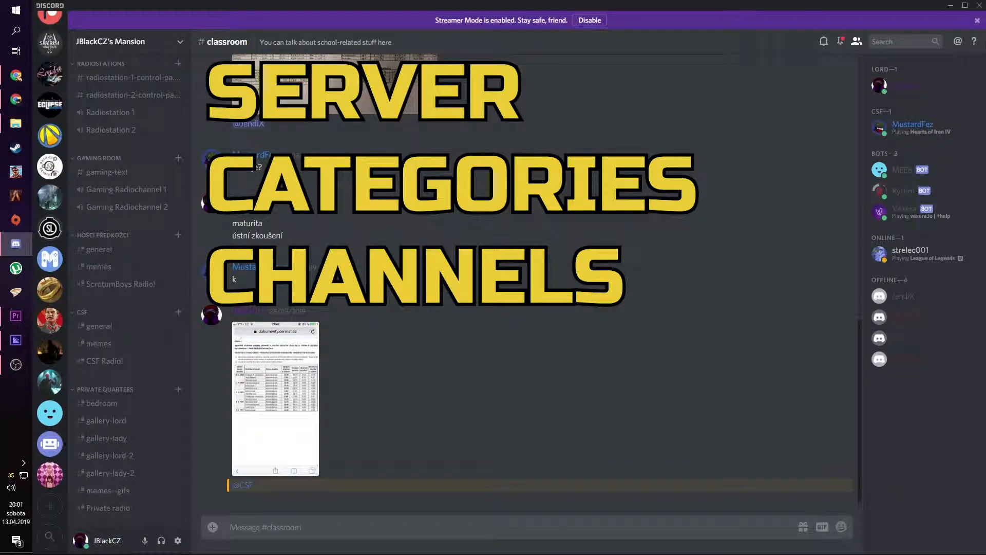
# Start creating a new server and enter Test as its name.
pyautogui.click(977, 20)
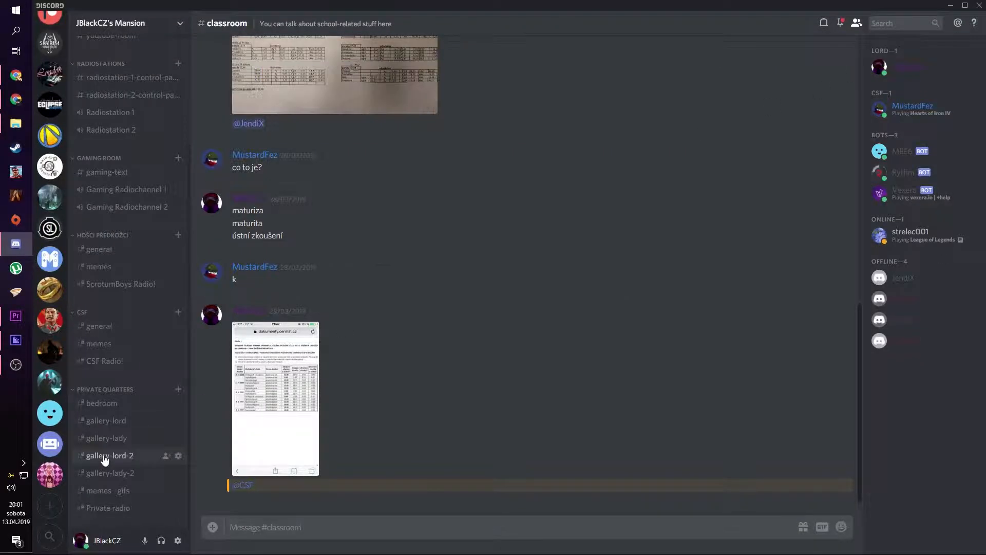
pyautogui.scroll(3, 94, 103)
pyautogui.scroll(3, 60, 121)
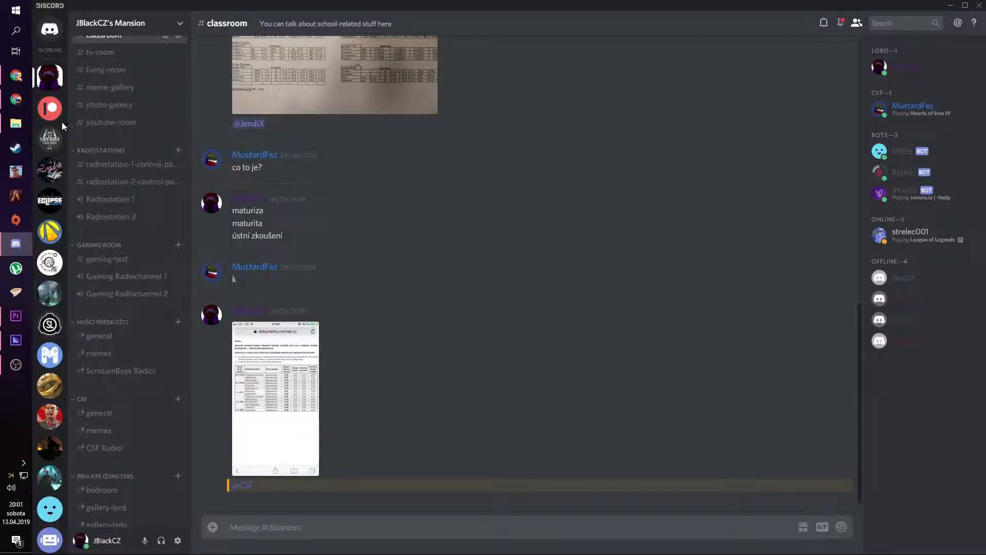
pyautogui.scroll(-3, 123, 126)
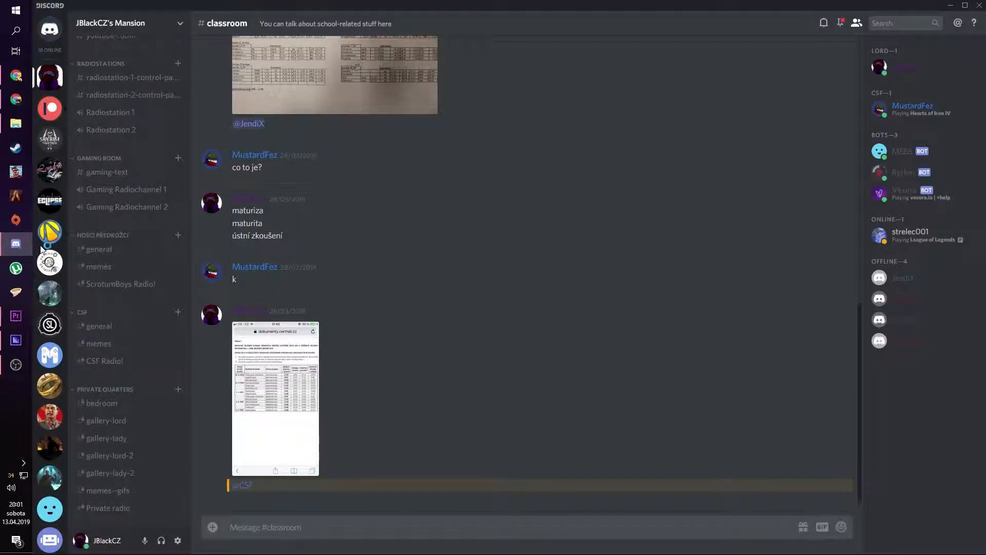
pyautogui.scroll(-3, 41, 250)
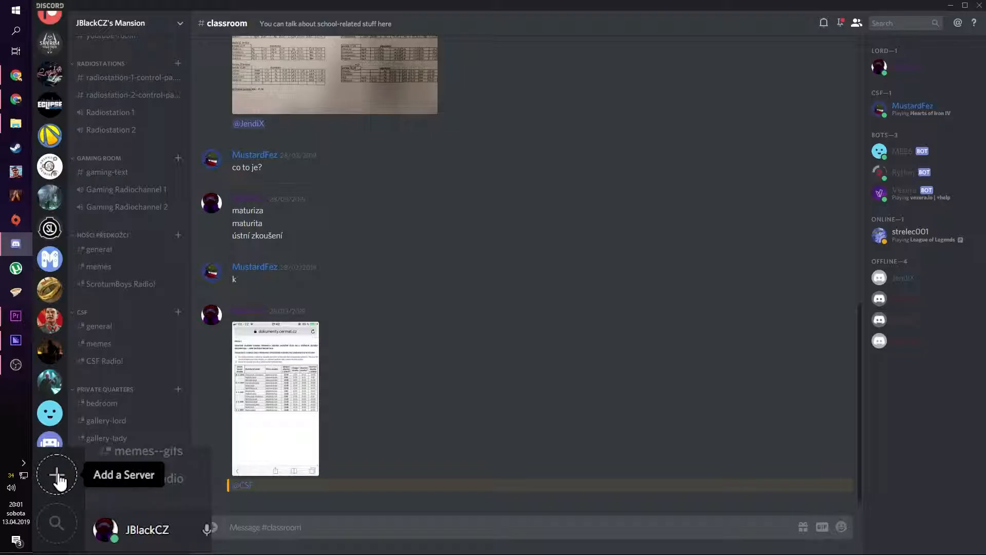
pyautogui.click(57, 479)
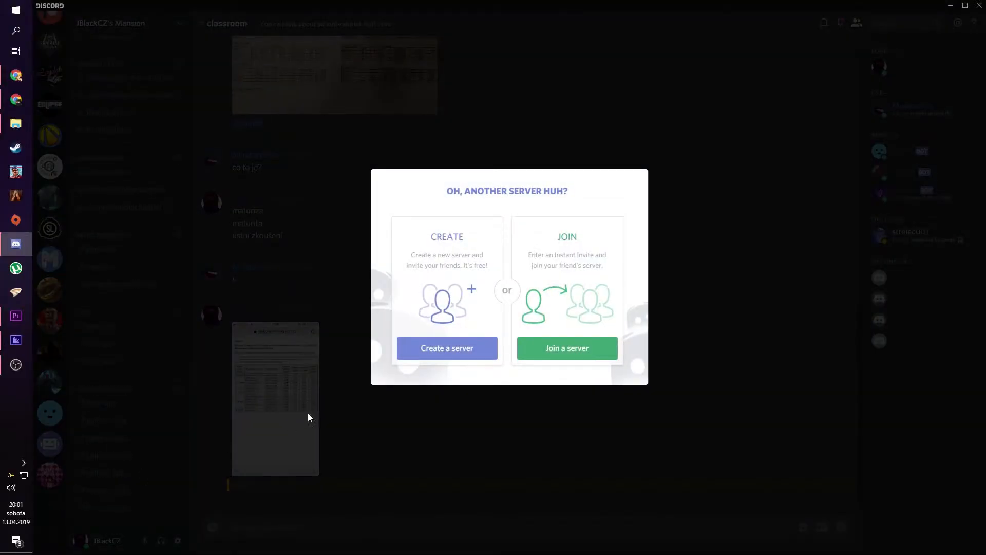
pyautogui.click(457, 309)
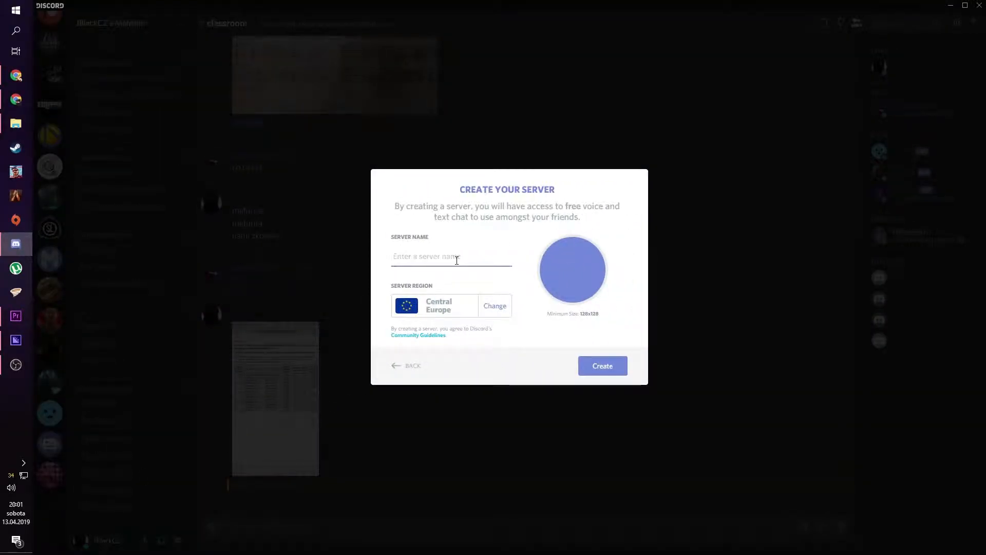
pyautogui.write('Test')
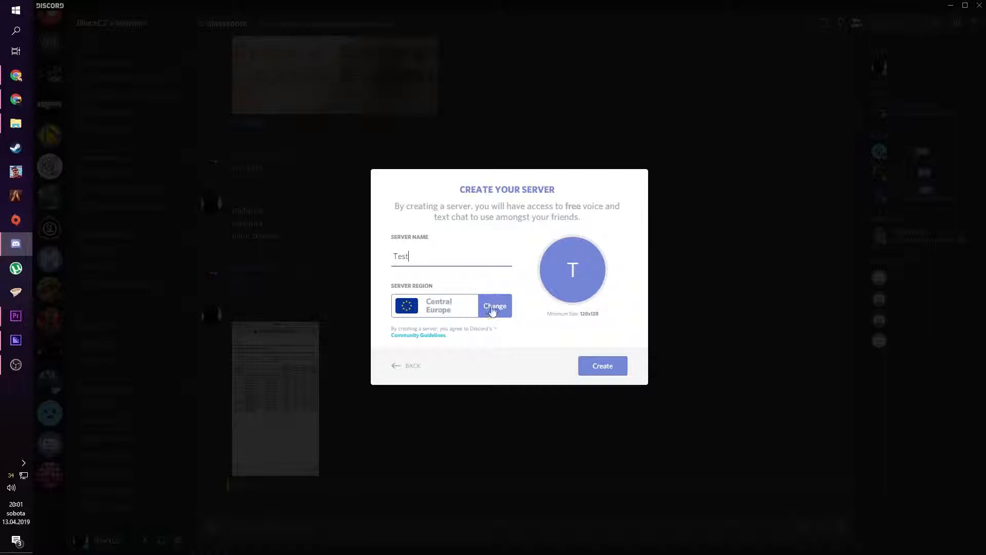
# Upload ksi.png from the Memes folder as the server's icon and create the server.
pyautogui.click(568, 282)
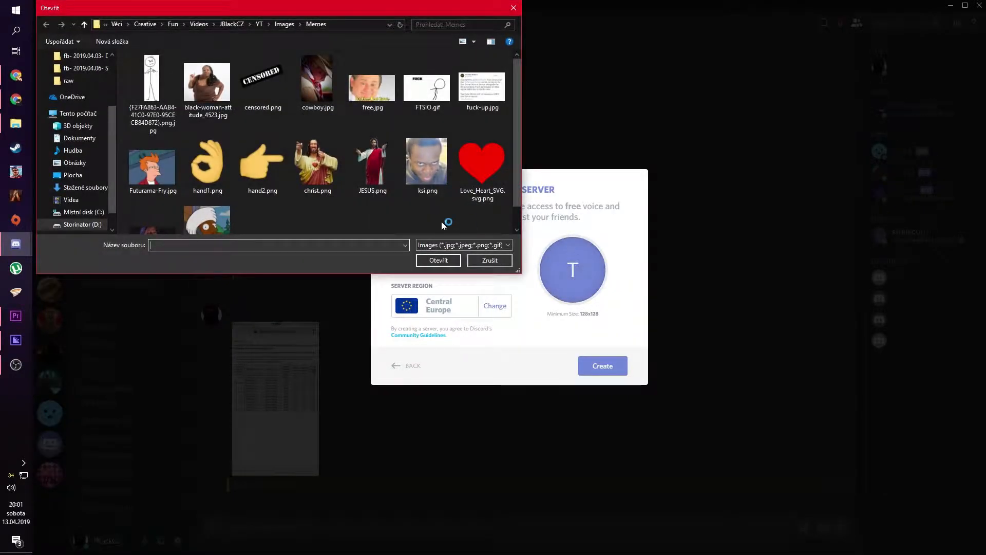
pyautogui.scroll(-1, 277, 134)
pyautogui.click(424, 154)
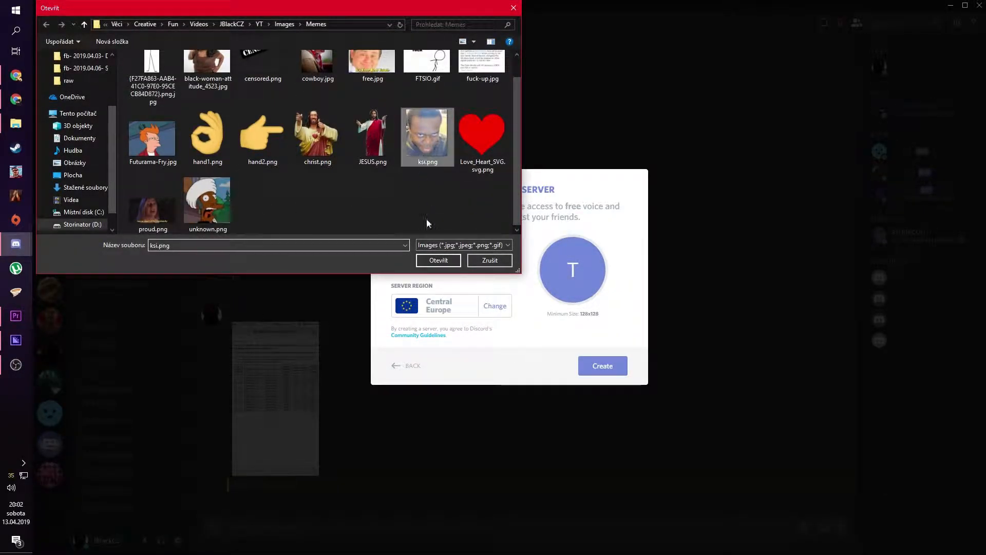
pyautogui.click(439, 260)
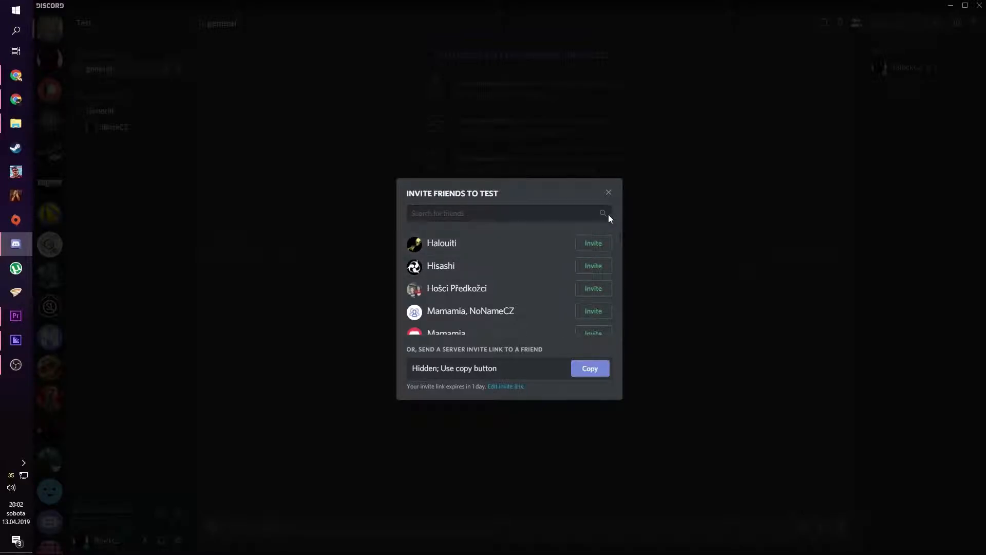
# Dismiss the friend invitations for the new server and disconnect from its General voice channel.
pyautogui.click(610, 193)
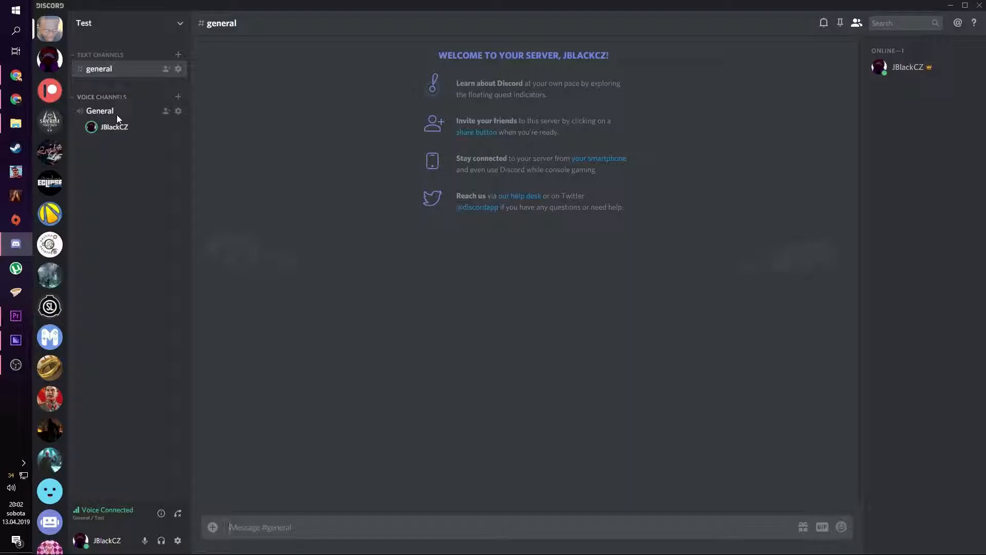
pyautogui.click(180, 516)
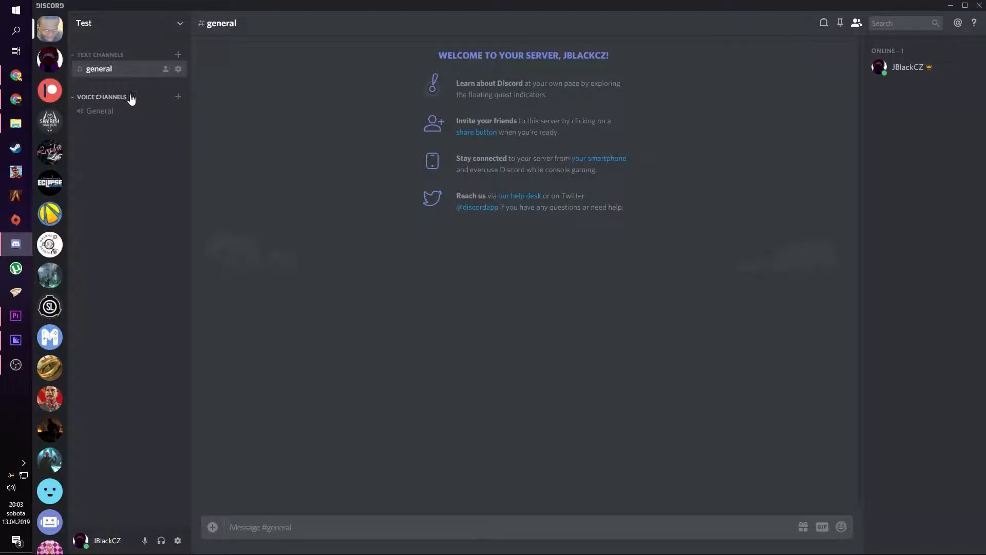
# Create a channel category named TestCat in the Test server.
pyautogui.rightClick(122, 181)
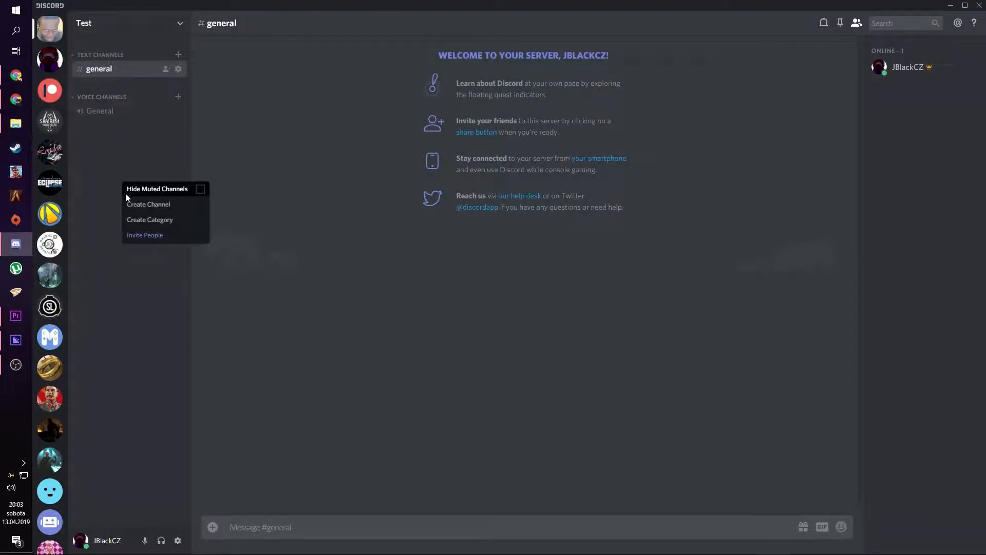
pyautogui.rightClick(96, 148)
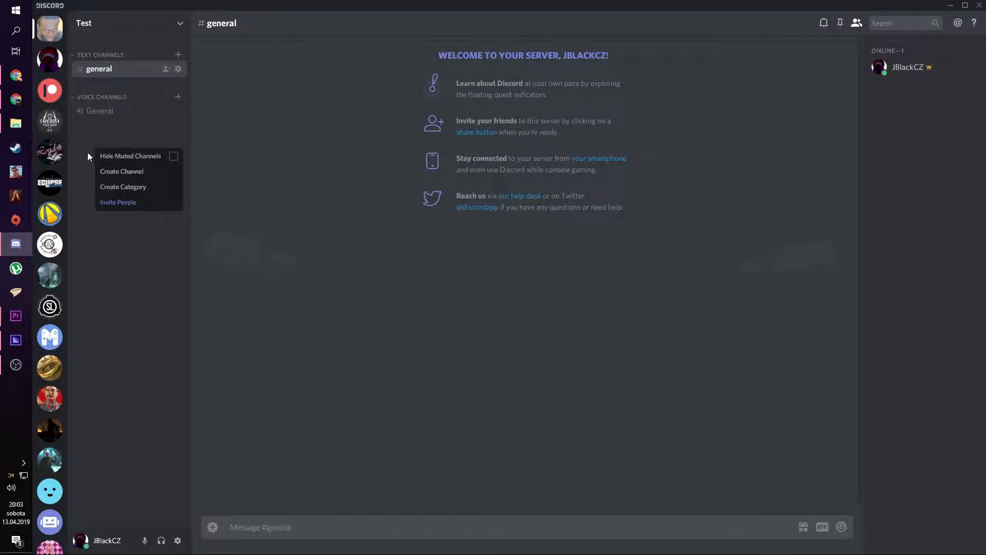
pyautogui.click(141, 191)
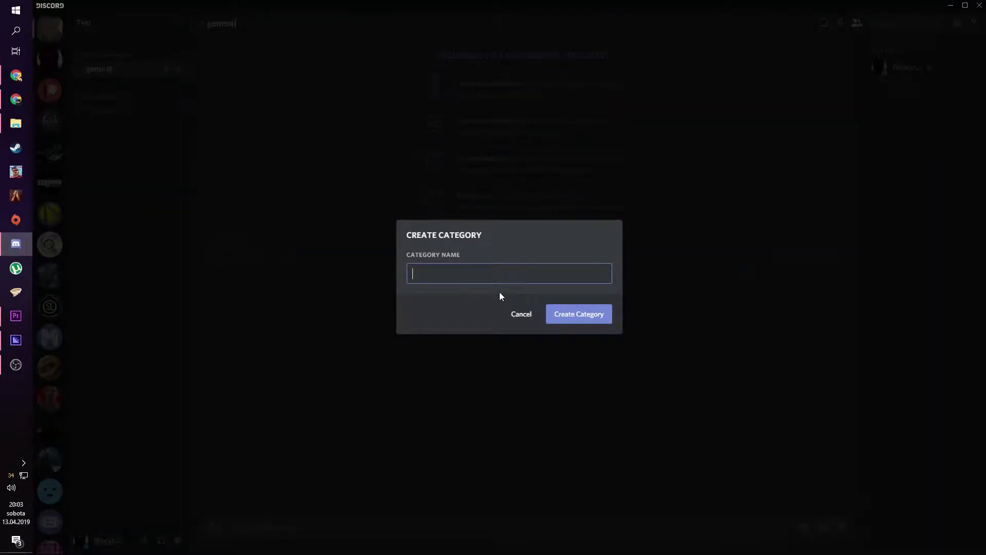
pyautogui.write('TestCat')
pyautogui.click(579, 314)
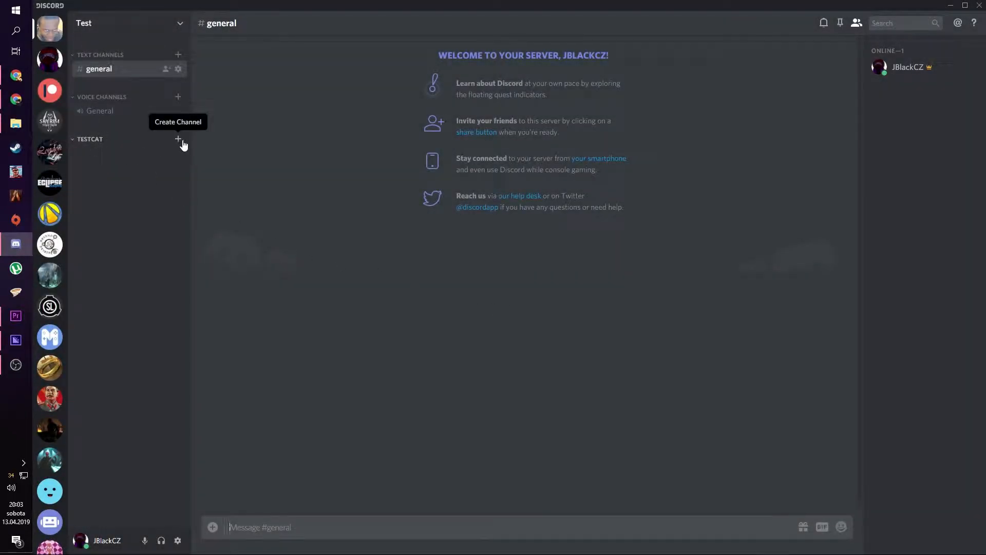
pyautogui.rightClick(115, 172)
pyautogui.click(113, 175)
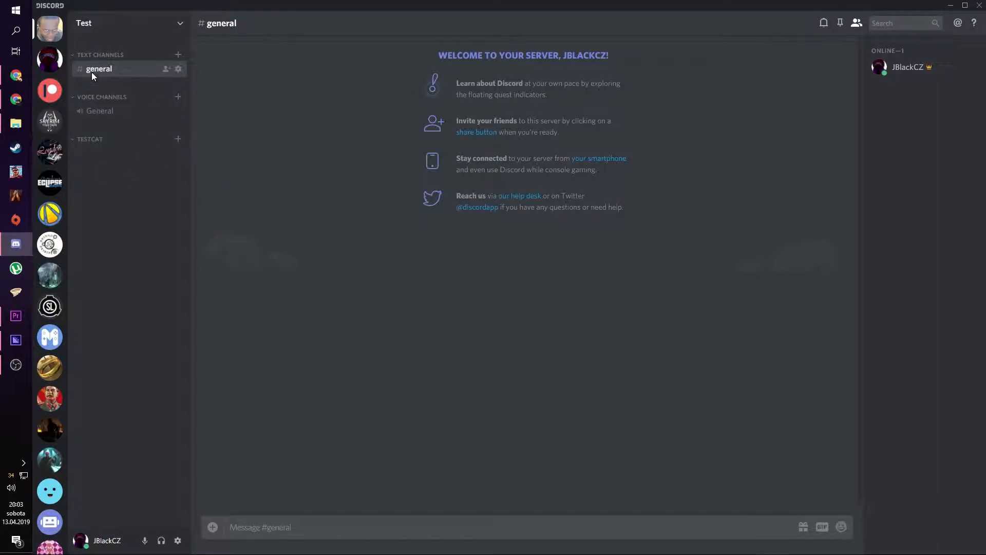
# Create a text channel named texttest1 in the TestCat category.
pyautogui.click(178, 140)
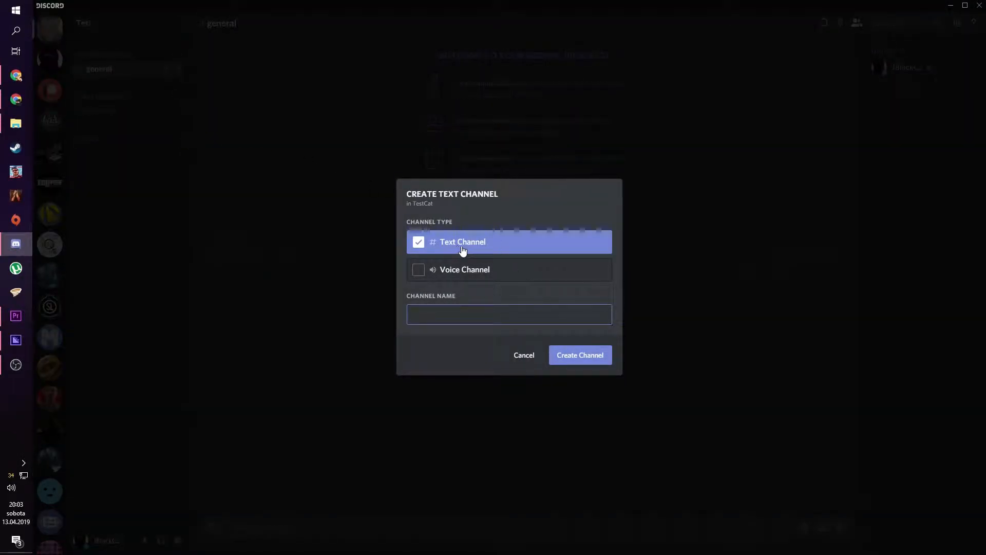
pyautogui.write('texttest1')
pyautogui.click(580, 364)
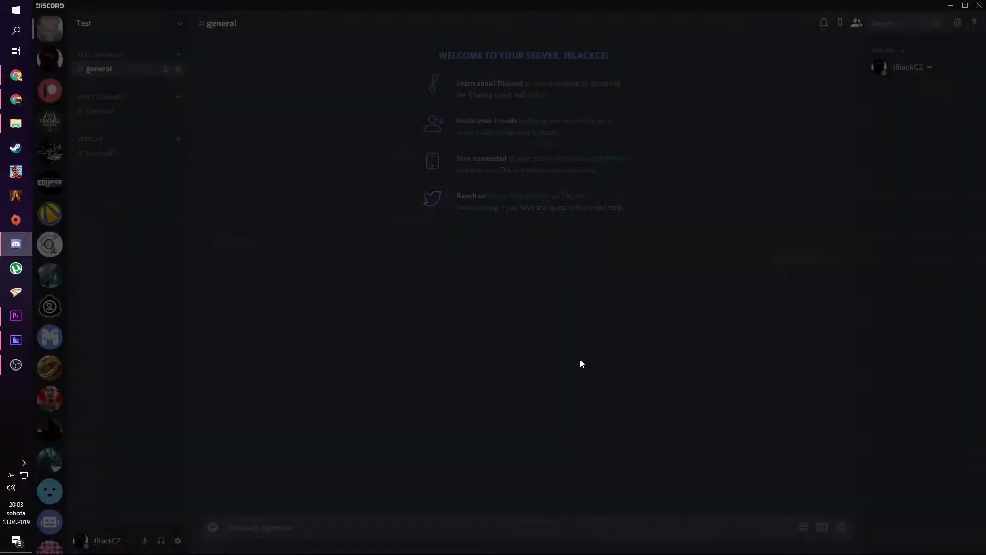
# Create a voice channel named VoiceTest1 in the TestCat category.
pyautogui.click(180, 140)
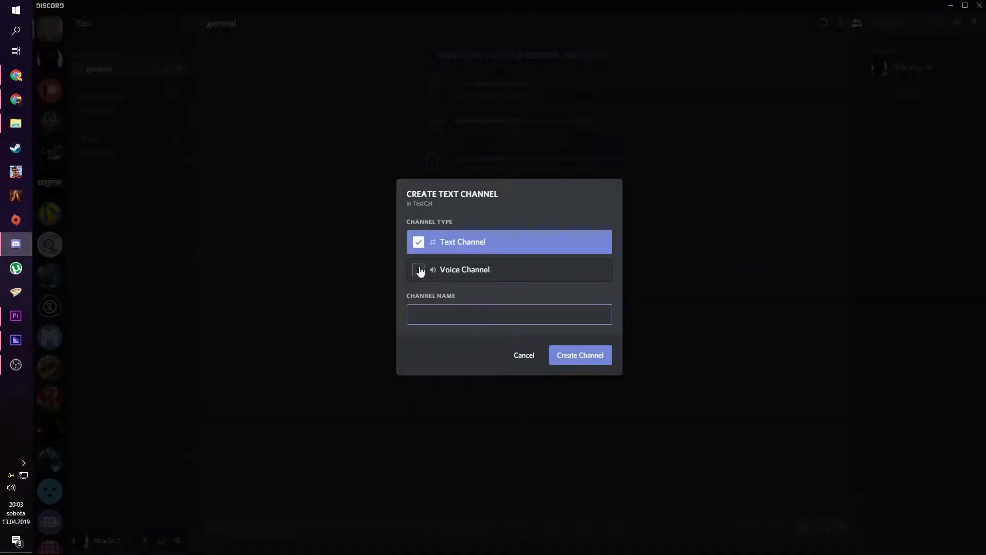
pyautogui.click(417, 266)
pyautogui.click(434, 314)
pyautogui.write('Voice test')
pyautogui.click(572, 354)
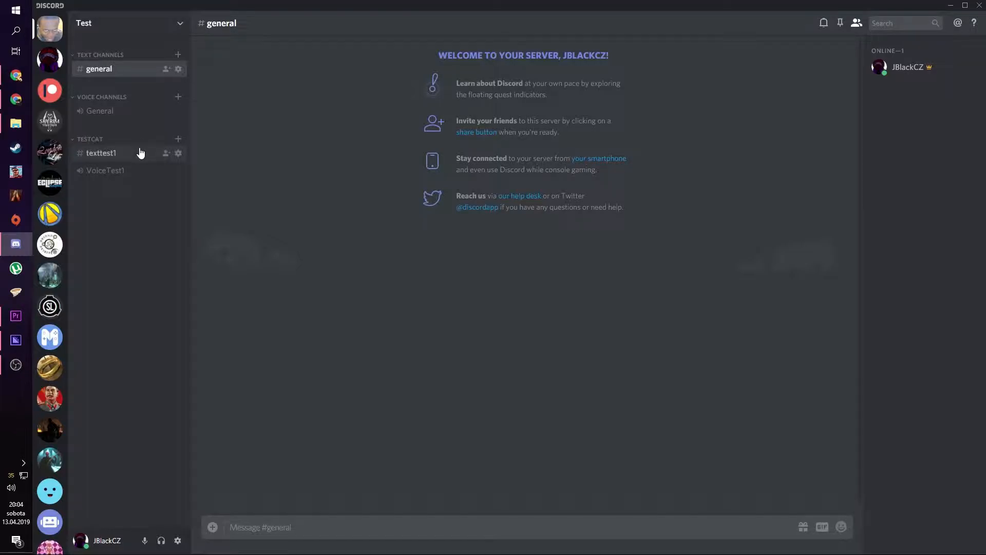
# In the Test server's overview settings, set the new member messages channel to texttest1 and save the change.
pyautogui.scroll(2, 57, 174)
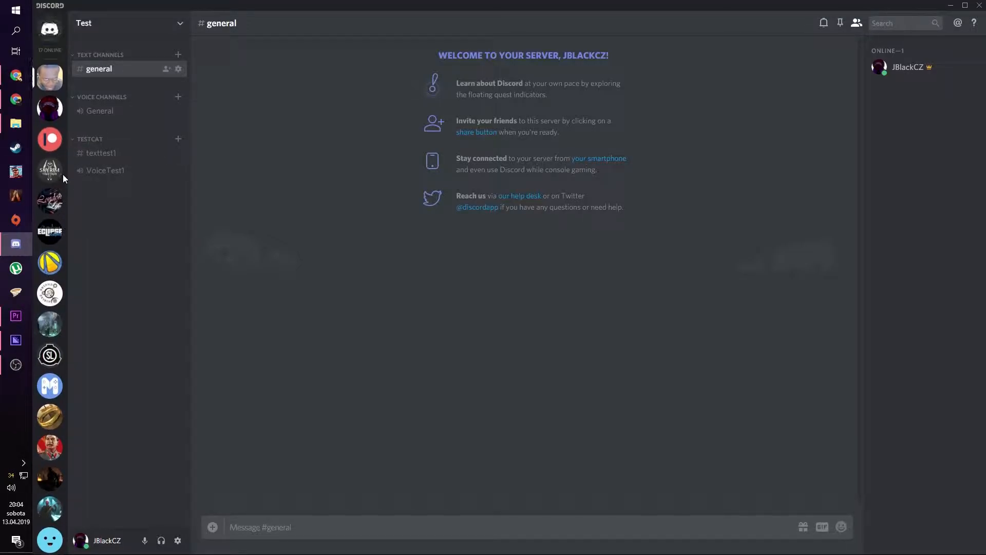
pyautogui.rightClick(59, 80)
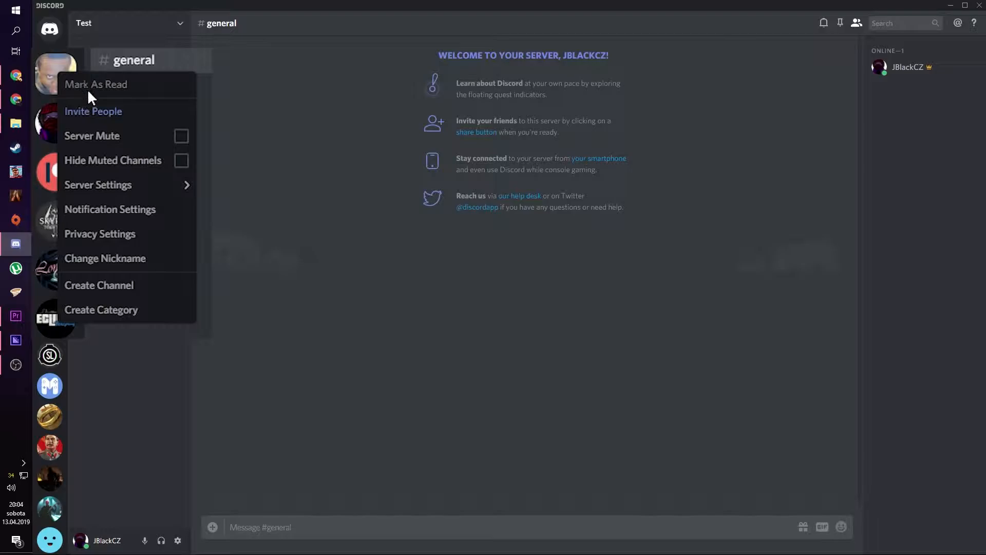
pyautogui.moveTo(118, 186)
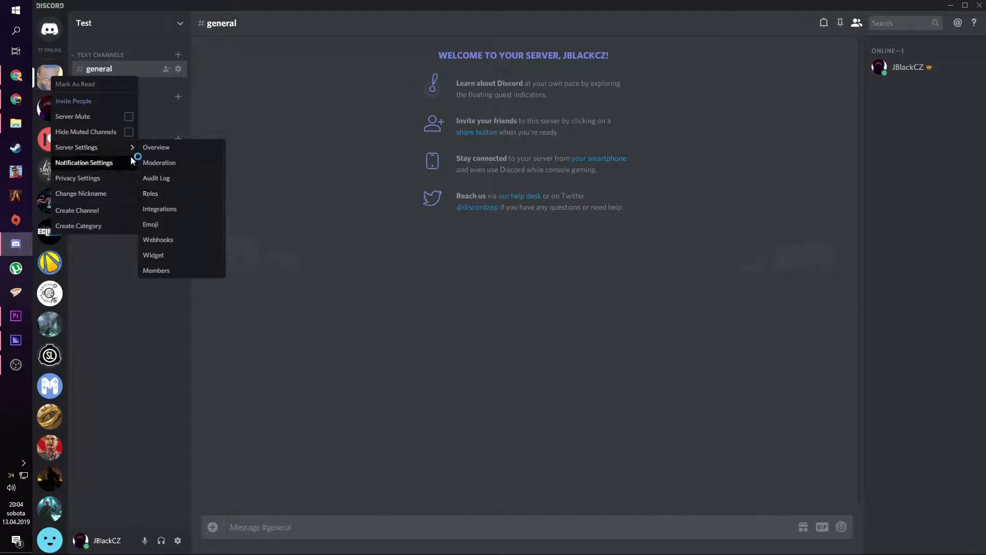
pyautogui.click(108, 147)
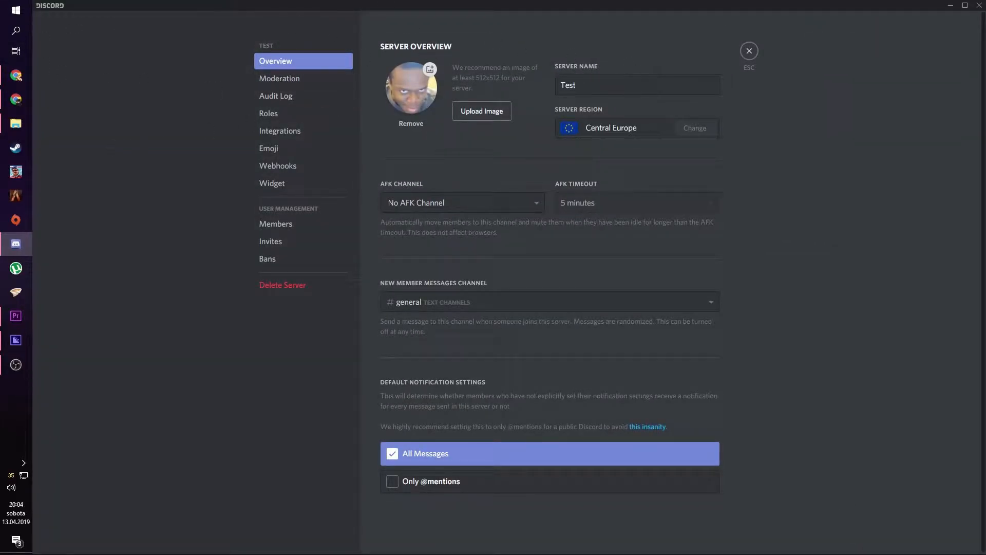
pyautogui.moveTo(620, 85); pyautogui.dragTo(547, 92)
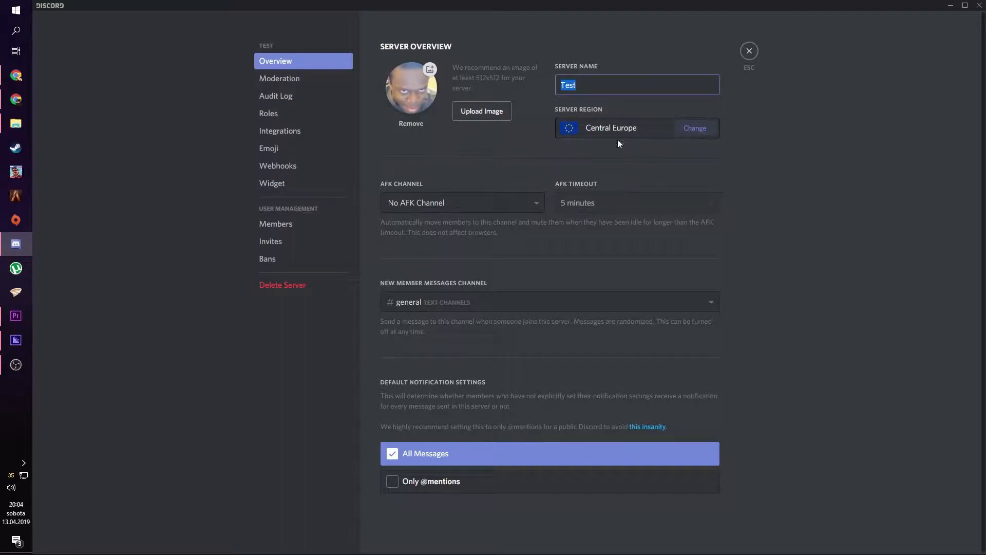
pyautogui.click(434, 282)
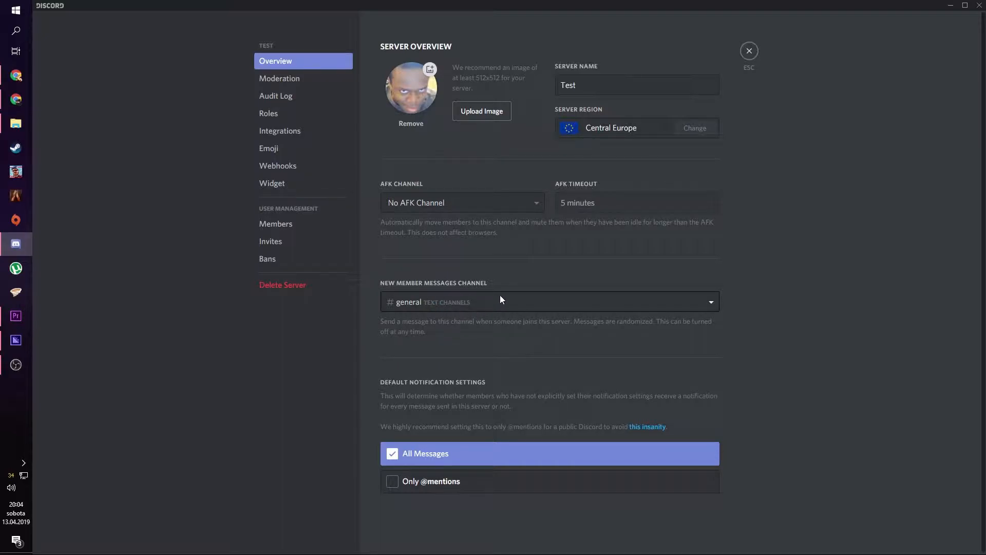
pyautogui.click(445, 303)
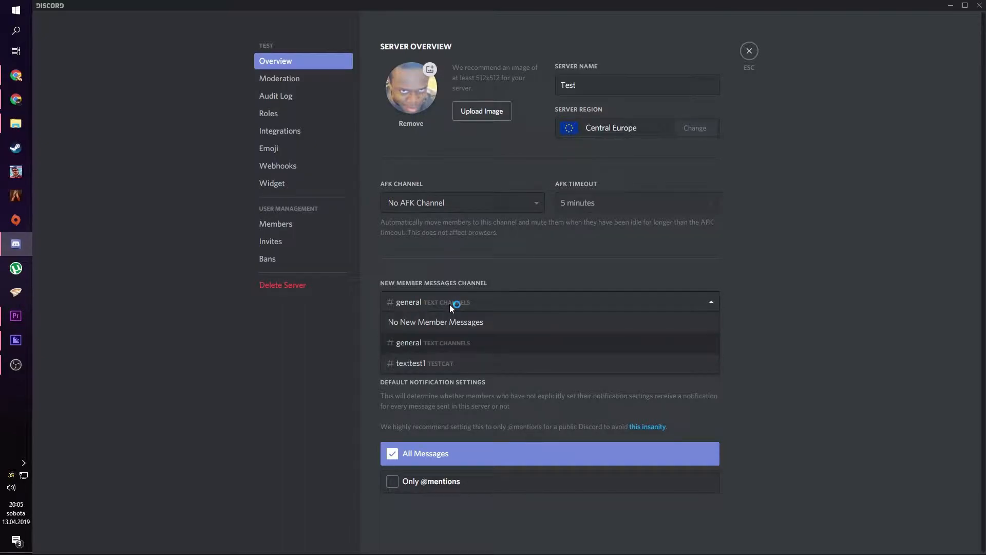
pyautogui.click(432, 366)
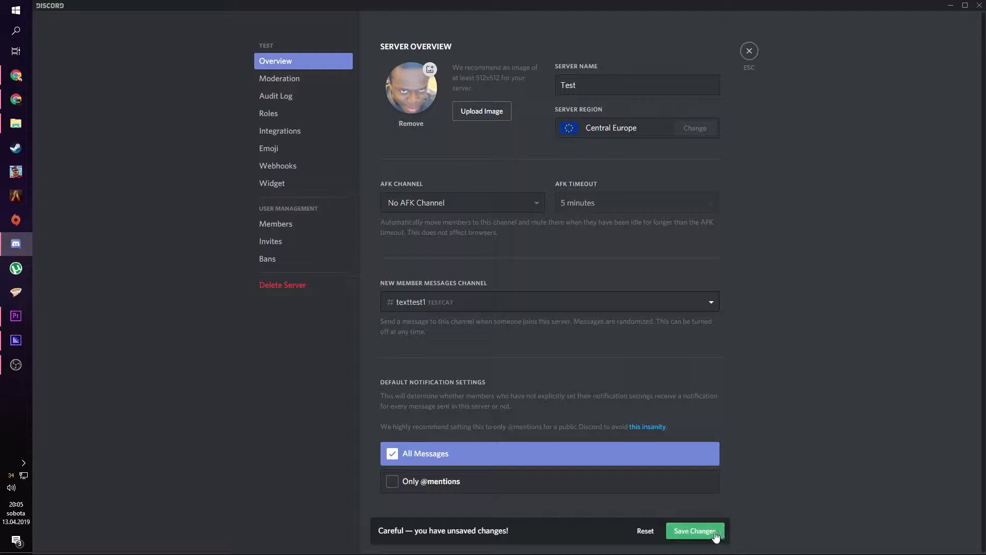
pyautogui.click(696, 531)
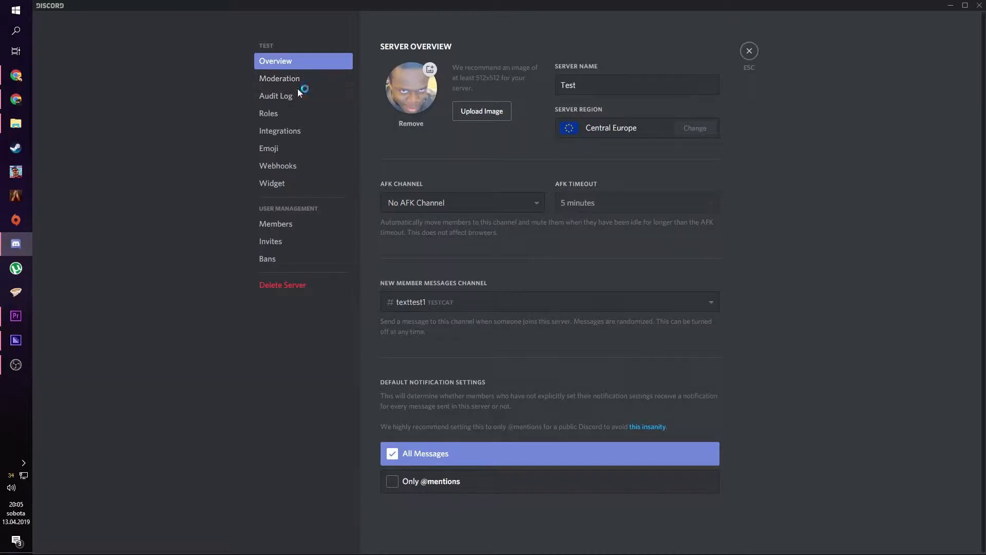
# Create a new server role and name it Admin.
pyautogui.click(275, 115)
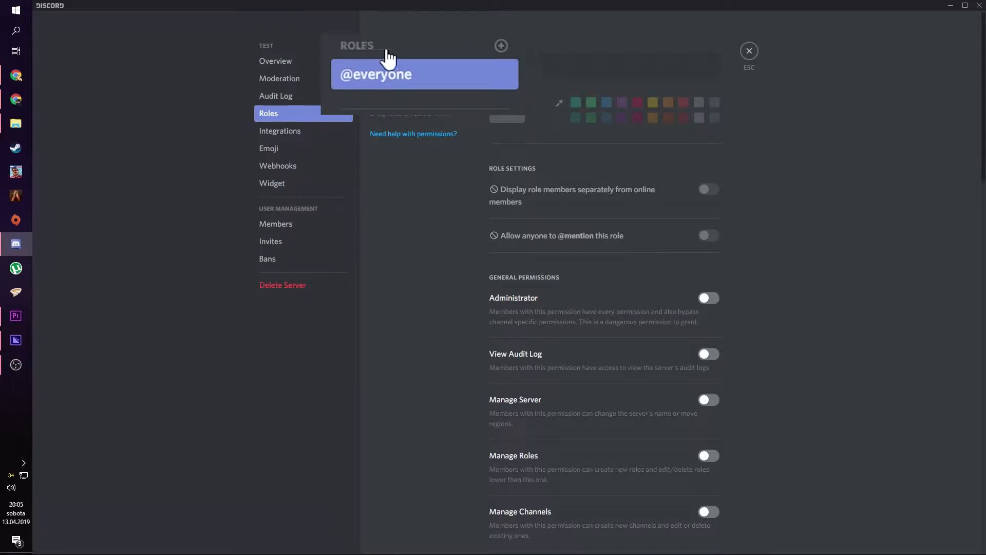
pyautogui.click(501, 46)
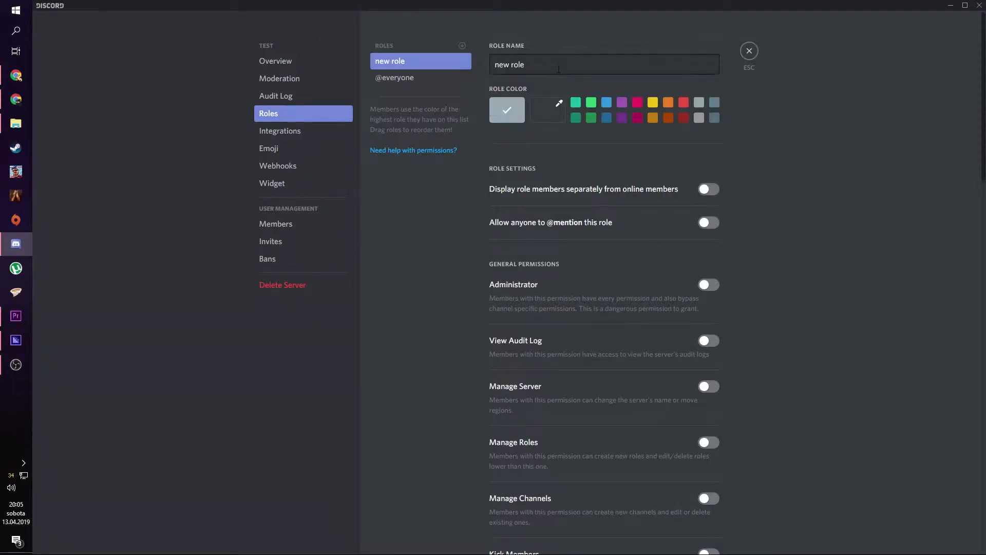
pyautogui.write('Admin')
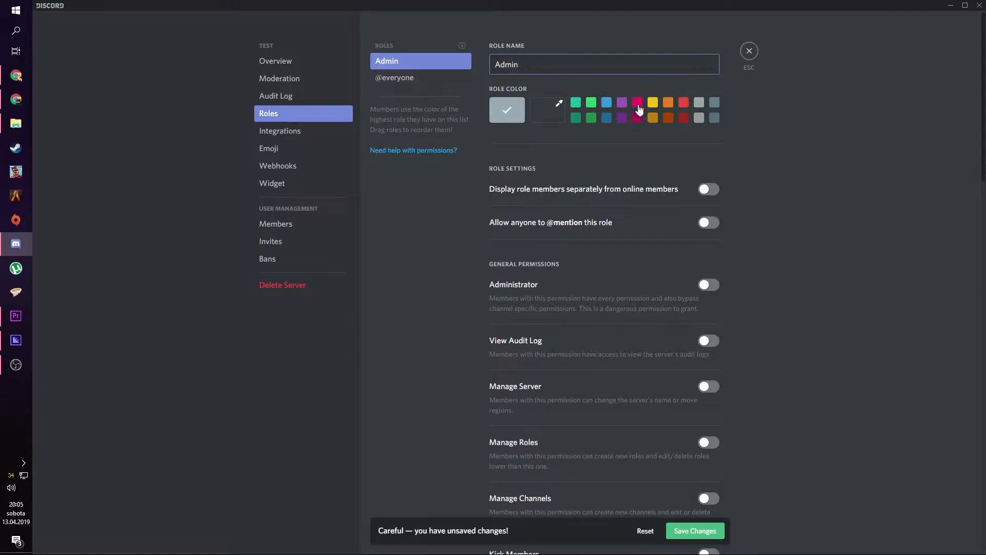
# Give the Admin role the custom red color #f50000 and display its members separately from online members.
pyautogui.click(638, 107)
pyautogui.click(545, 110)
pyautogui.click(604, 137)
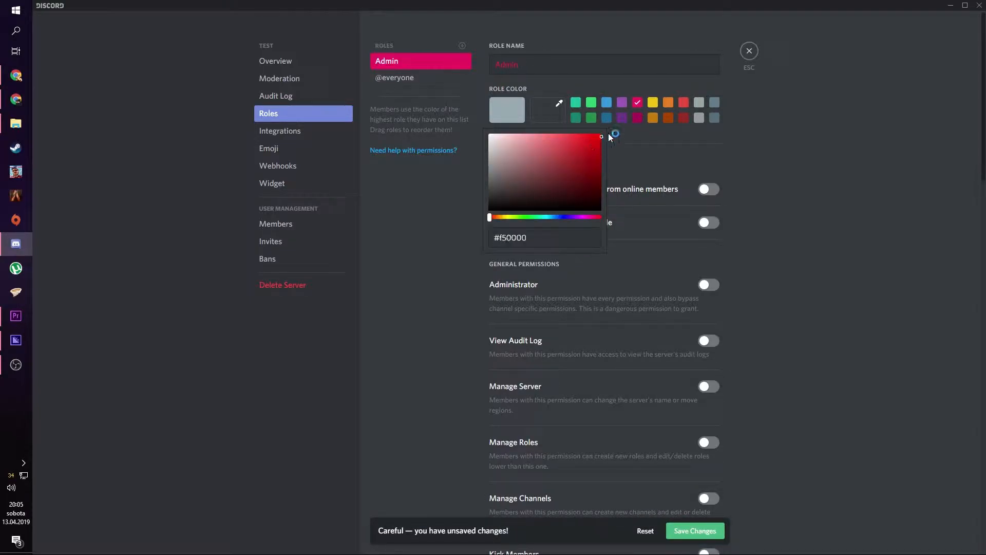
pyautogui.click(656, 152)
pyautogui.click(708, 189)
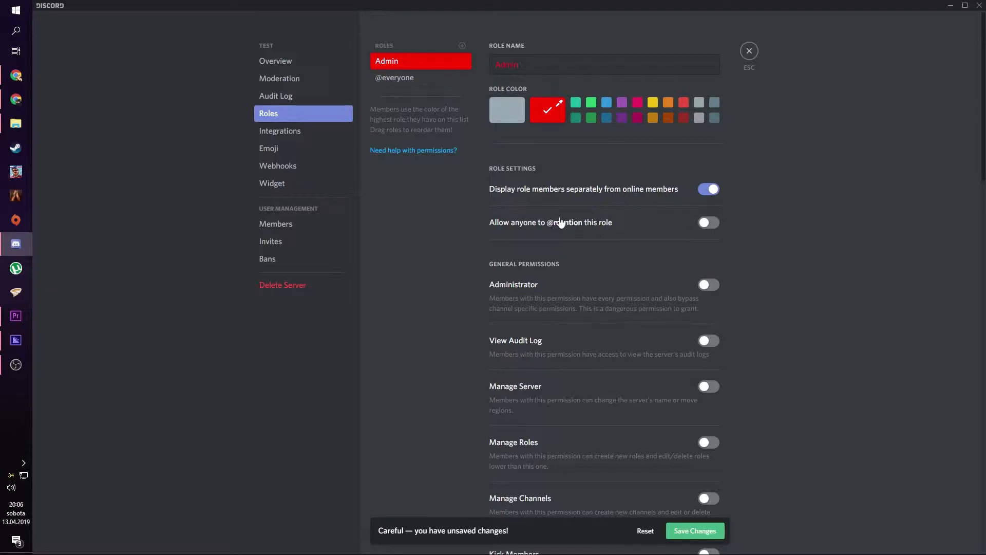
pyautogui.click(715, 226)
pyautogui.scroll(-2, 538, 272)
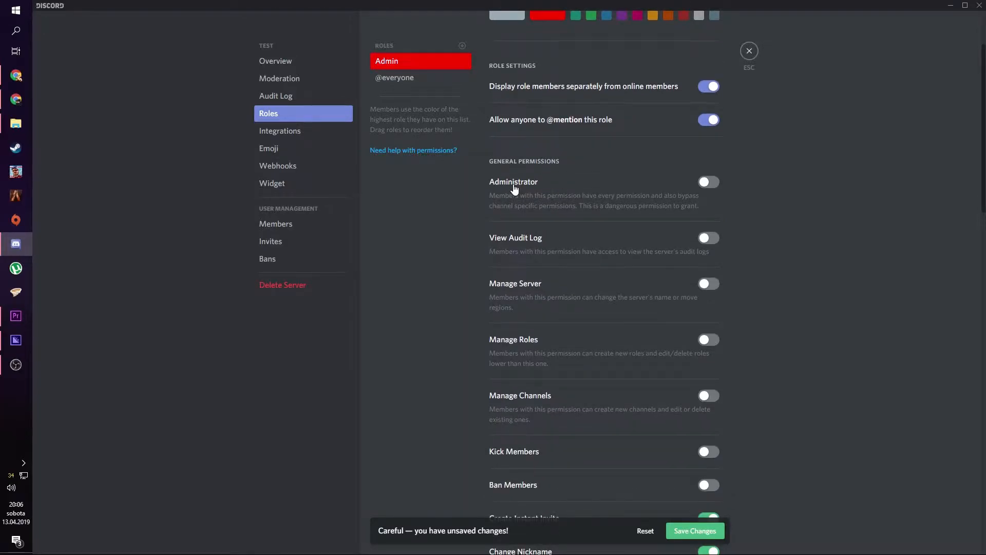
pyautogui.scroll(1, 516, 192)
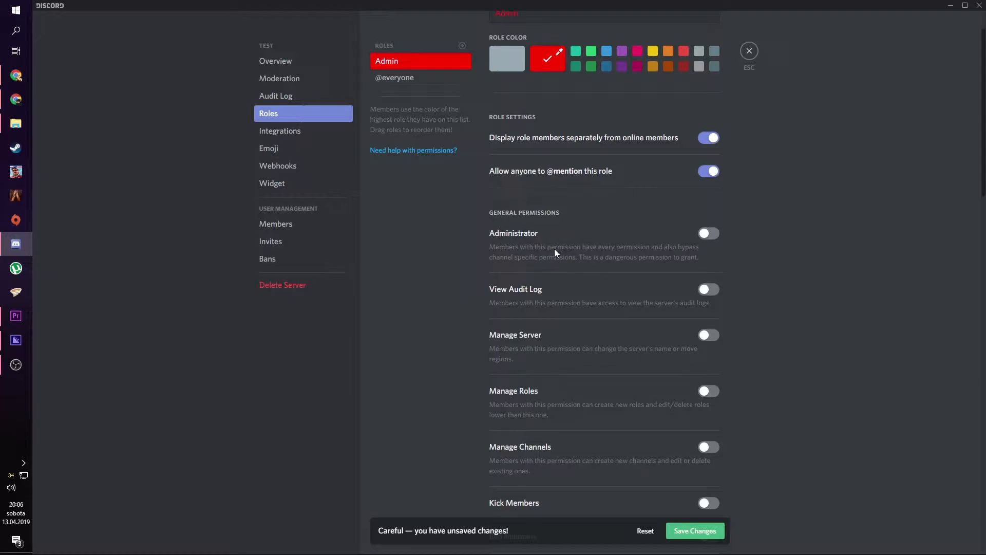
pyautogui.click(710, 240)
# Grant the Admin role the Manage Server permission, save the changes, and open the server overview.
pyautogui.scroll(-1, 713, 251)
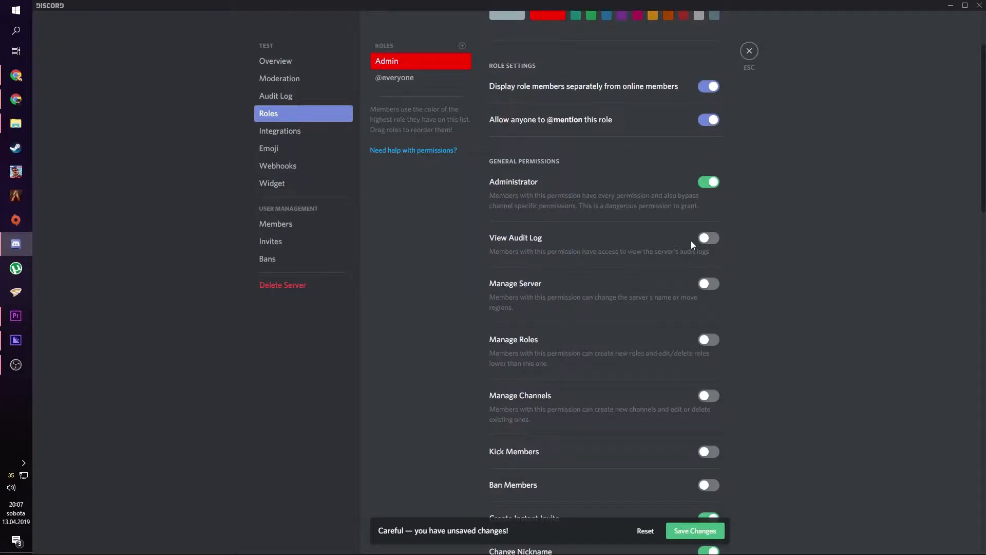
pyautogui.scroll(-1, 535, 289)
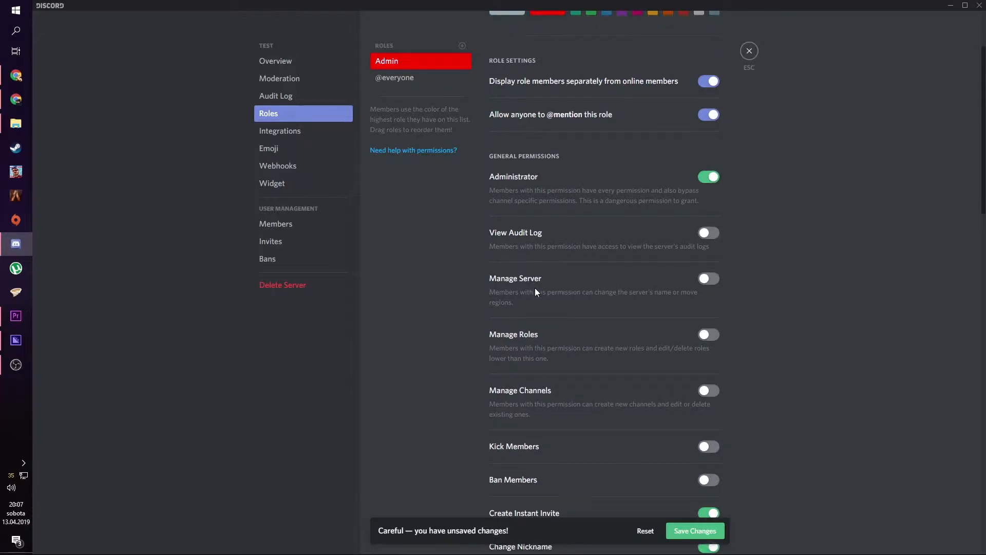
pyautogui.scroll(-2, 534, 291)
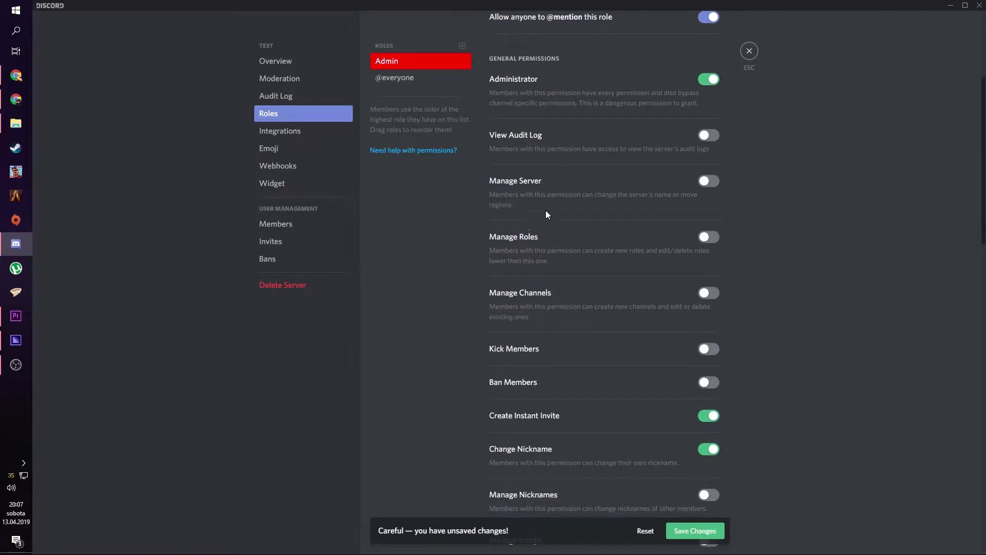
pyautogui.click(708, 182)
pyautogui.click(299, 62)
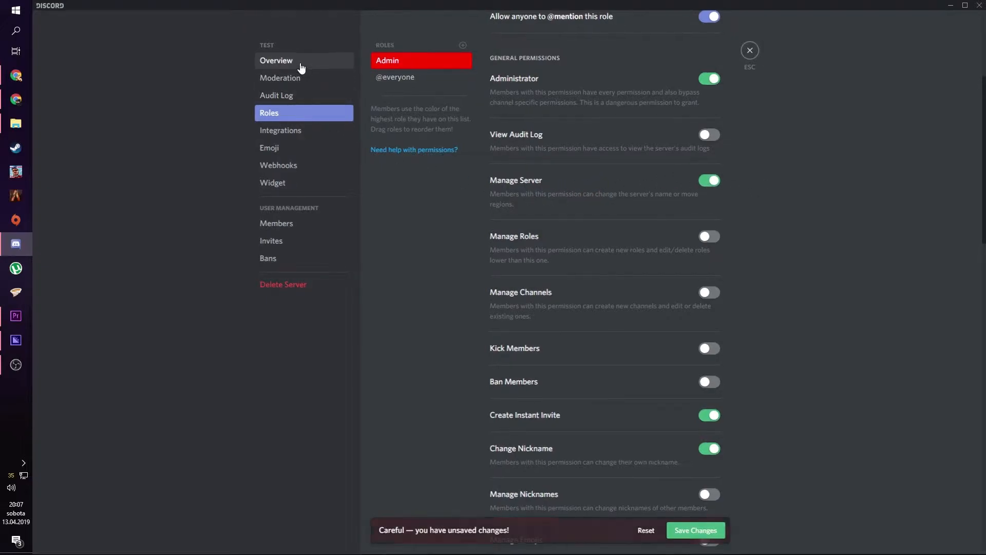
pyautogui.click(710, 532)
pyautogui.click(281, 61)
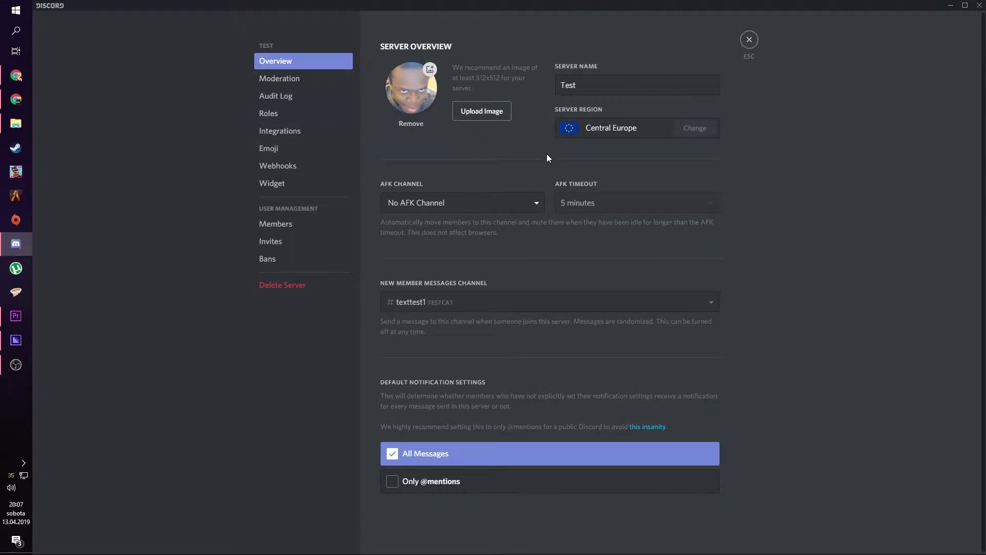
# Grant the Admin role the Manage Roles, Manage Channels, Kick Members, Ban Members and Manage Nicknames permissions.
pyautogui.click(308, 114)
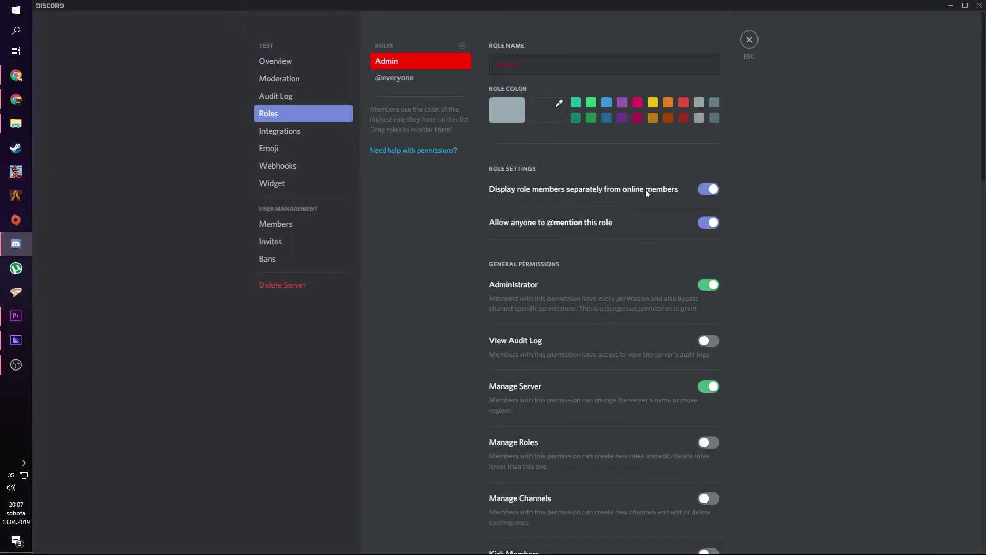
pyautogui.scroll(-4, 668, 308)
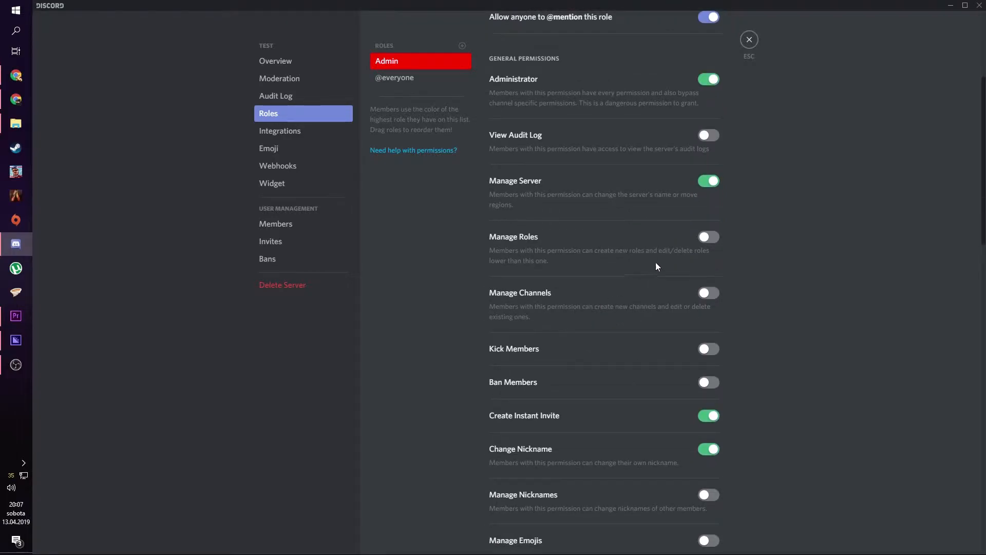
pyautogui.click(711, 242)
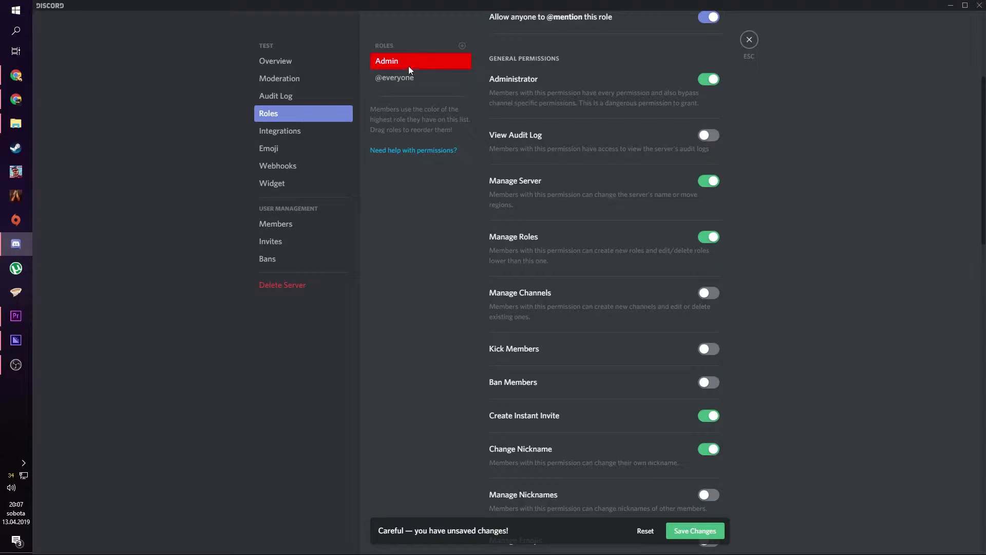
pyautogui.click(706, 295)
pyautogui.click(707, 349)
pyautogui.click(712, 382)
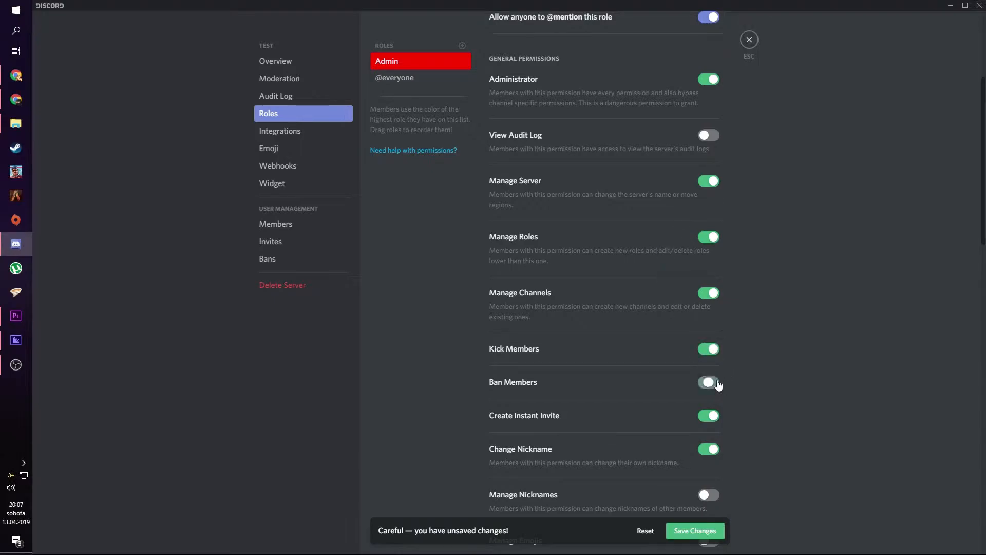
pyautogui.scroll(-3, 714, 377)
pyautogui.click(707, 341)
# Grant the Admin role the Mute Members, Deafen Members and Move Members voice permissions, then save and leave the server settings.
pyautogui.scroll(-7, 679, 354)
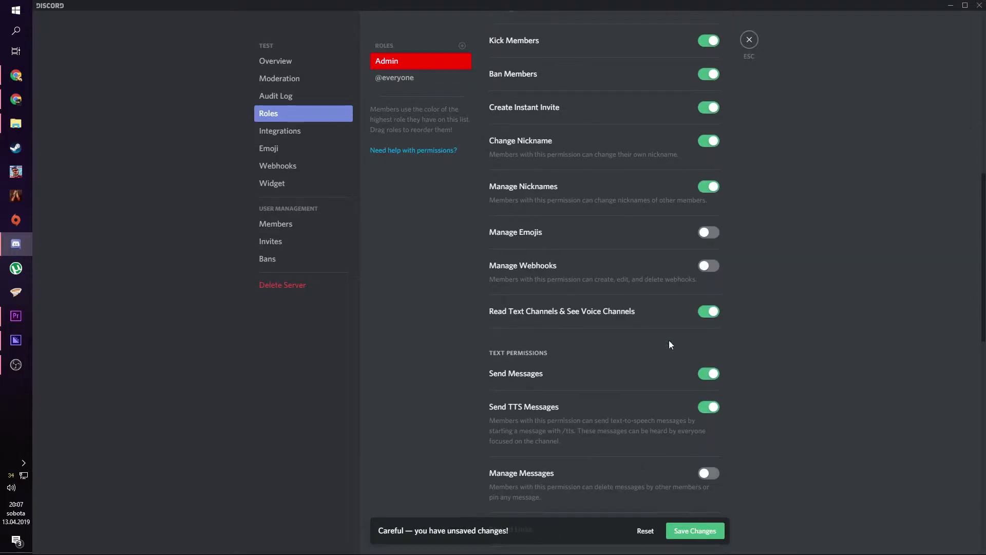
pyautogui.scroll(-2, 645, 288)
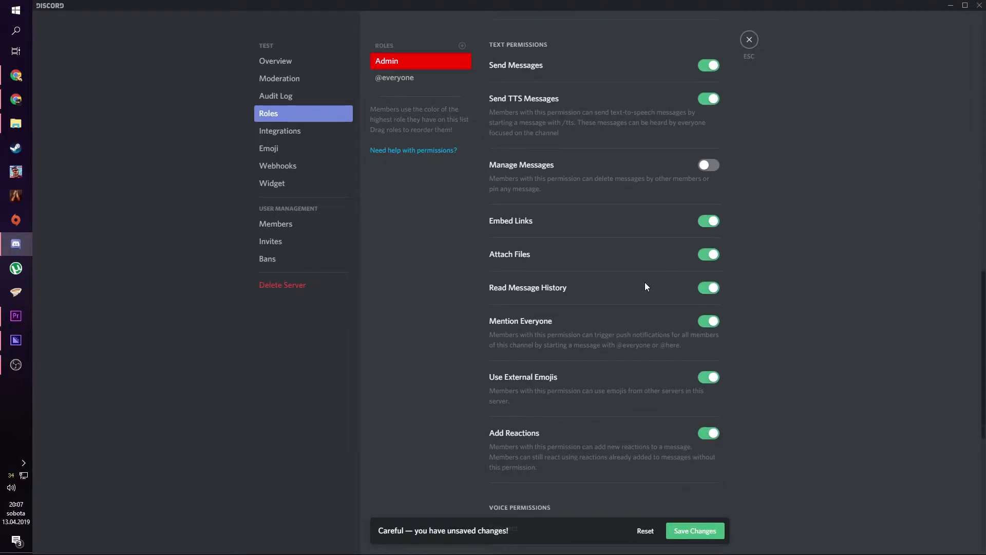
pyautogui.scroll(-6, 646, 278)
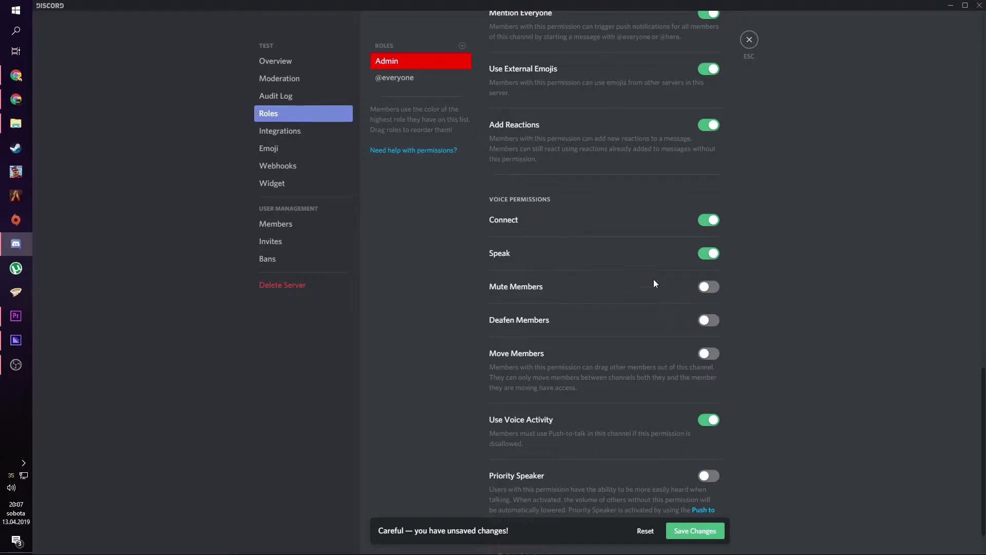
pyautogui.scroll(-1, 653, 280)
pyautogui.click(712, 268)
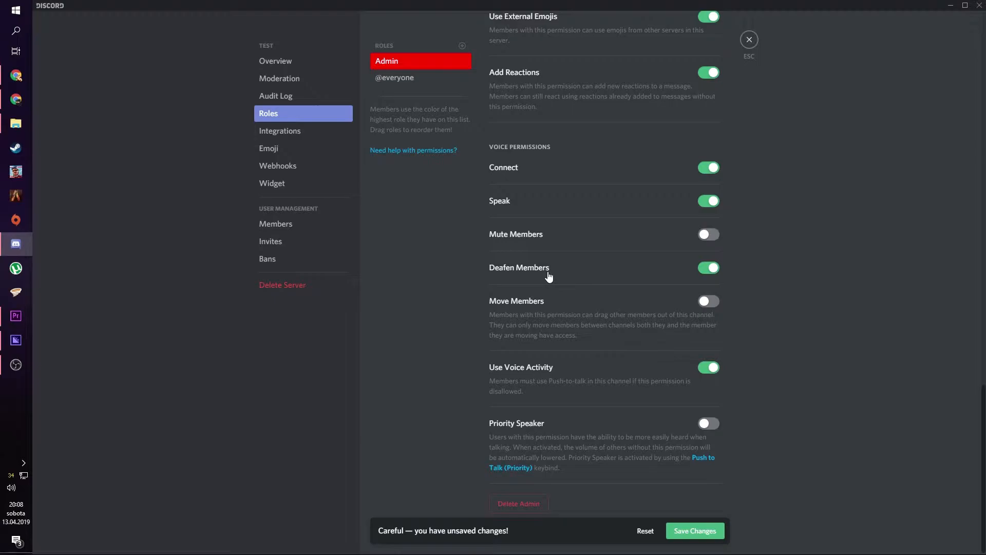
pyautogui.click(708, 235)
pyautogui.click(713, 308)
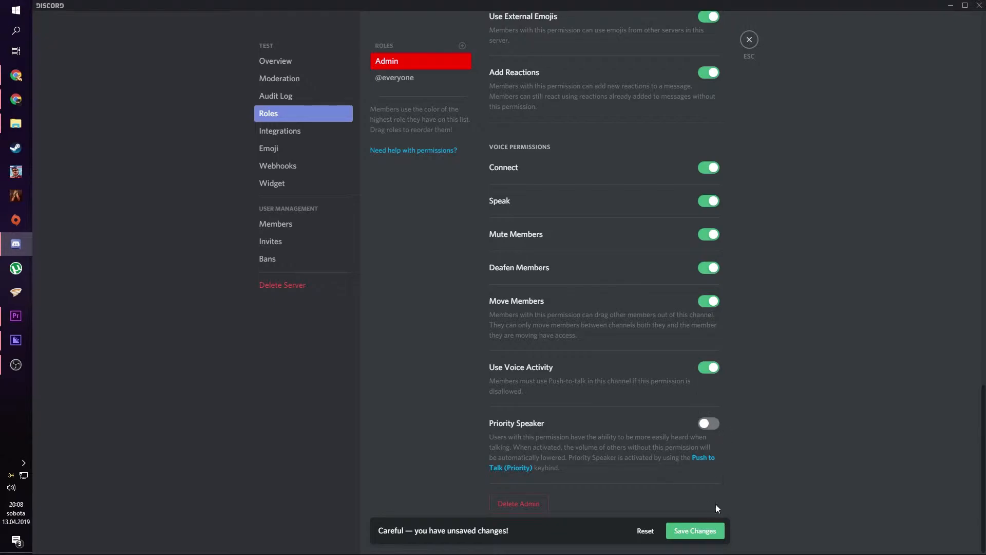
pyautogui.click(695, 530)
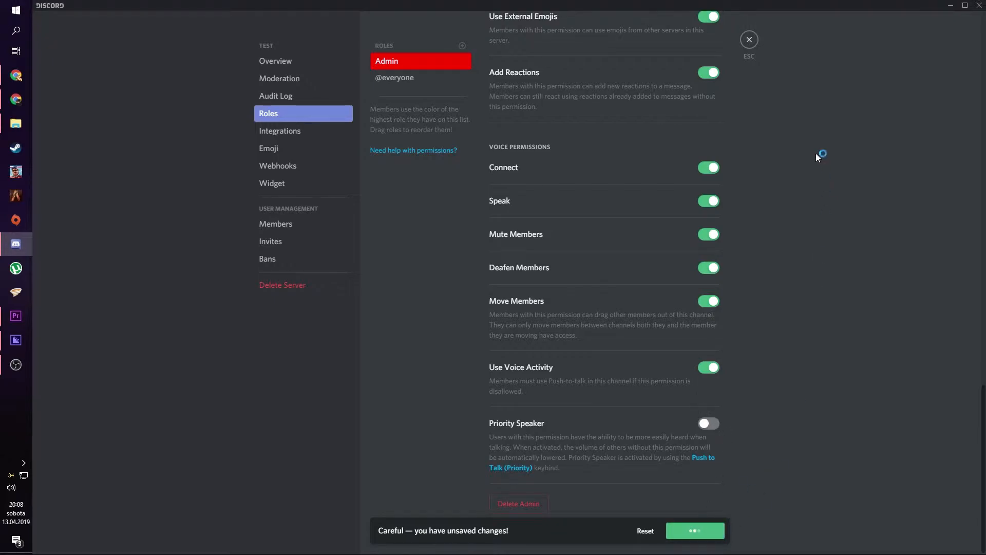
pyautogui.click(750, 44)
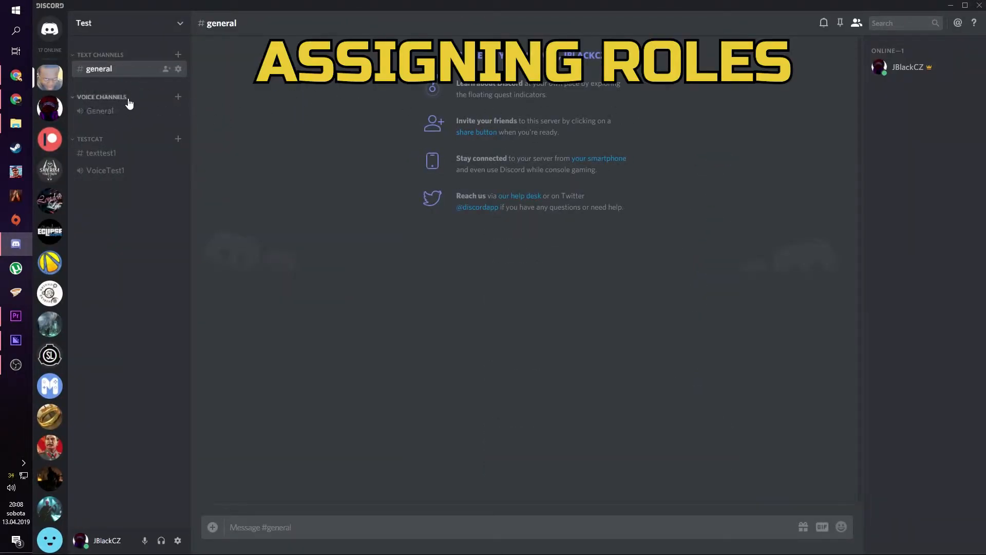
# Join the General voice channel and send the message "hi" in the texttest1 channel.
pyautogui.rightClick(904, 72)
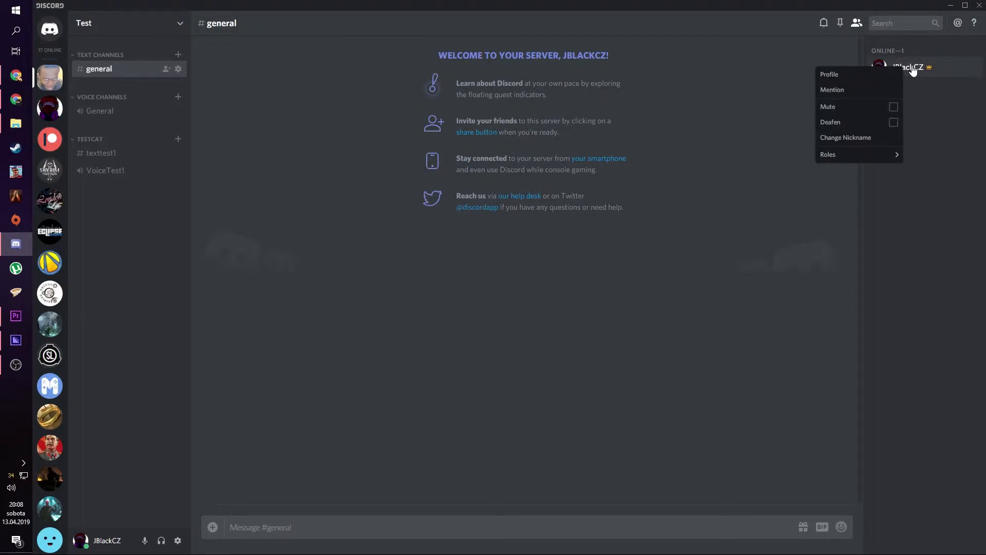
pyautogui.click(374, 537)
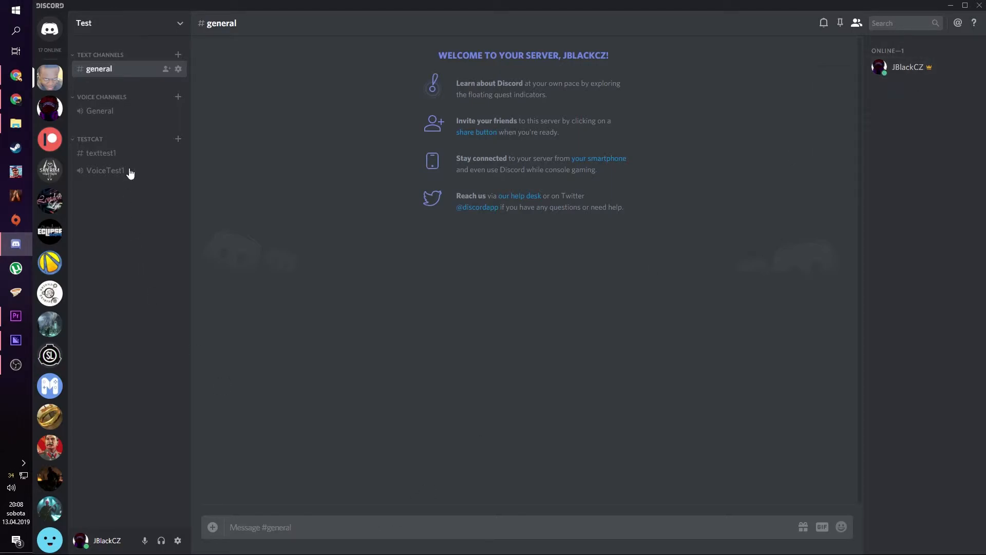
pyautogui.click(131, 112)
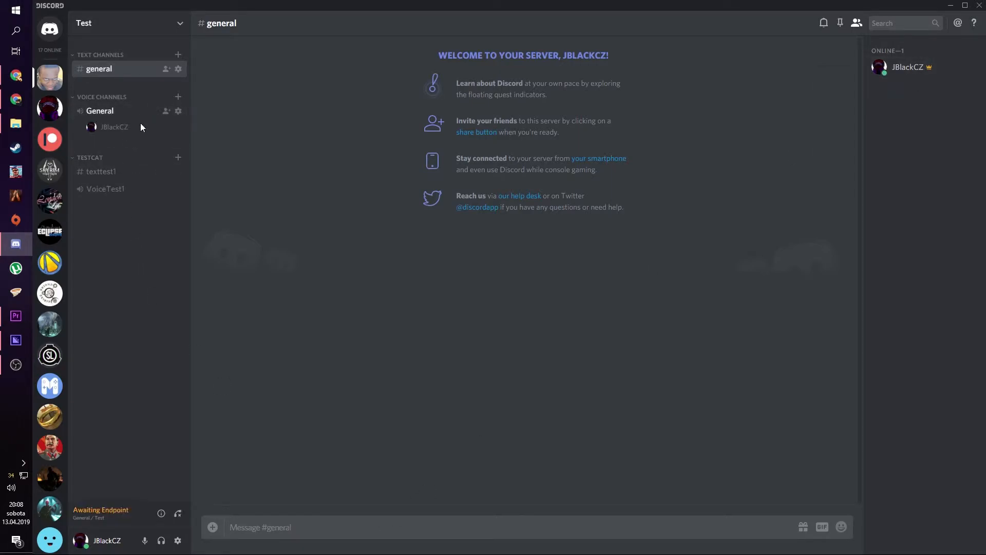
pyautogui.click(103, 172)
pyautogui.write('hi')
pyautogui.press('Return')
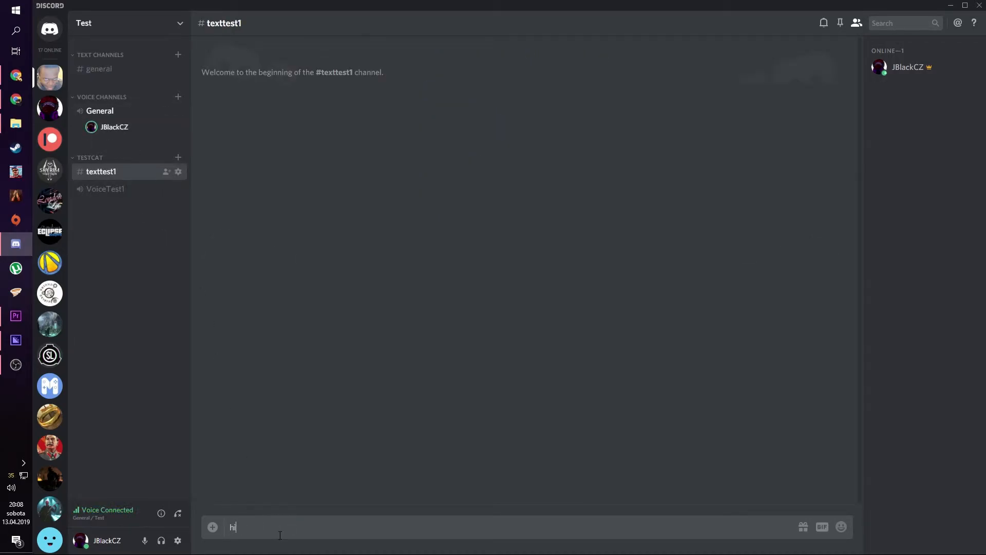
# Assign the Admin role to the author of the "hi" message in texttest1.
pyautogui.rightClick(253, 101)
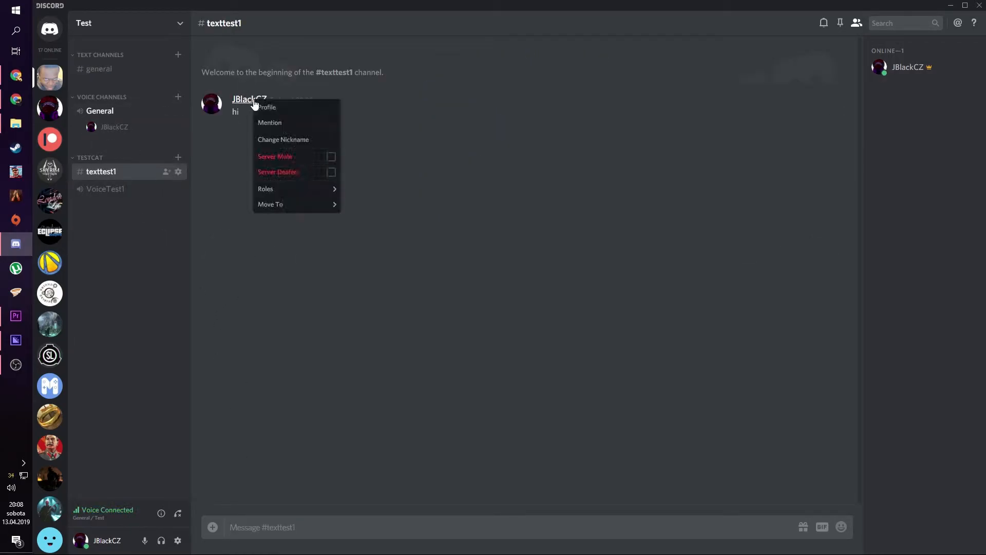
pyautogui.moveTo(315, 190)
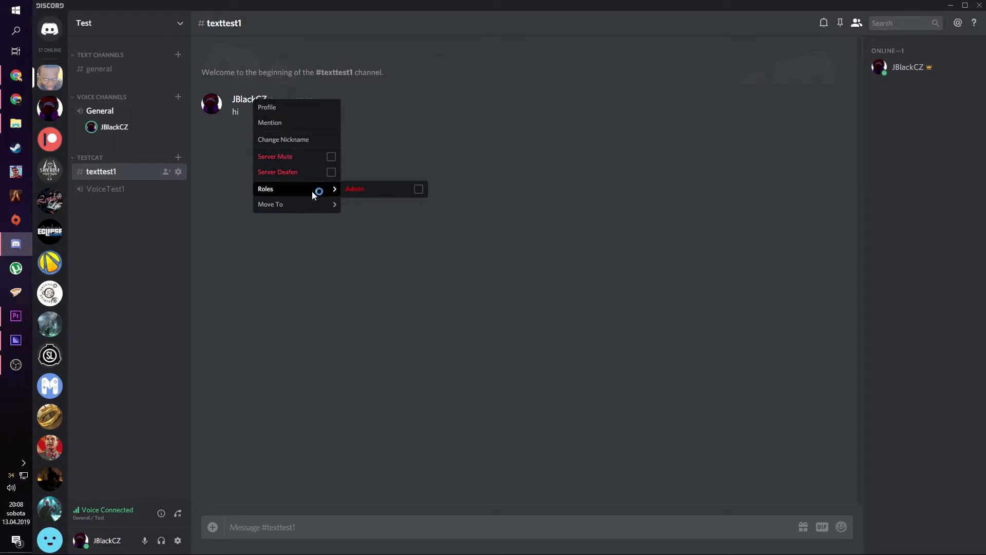
pyautogui.click(393, 189)
pyautogui.click(511, 351)
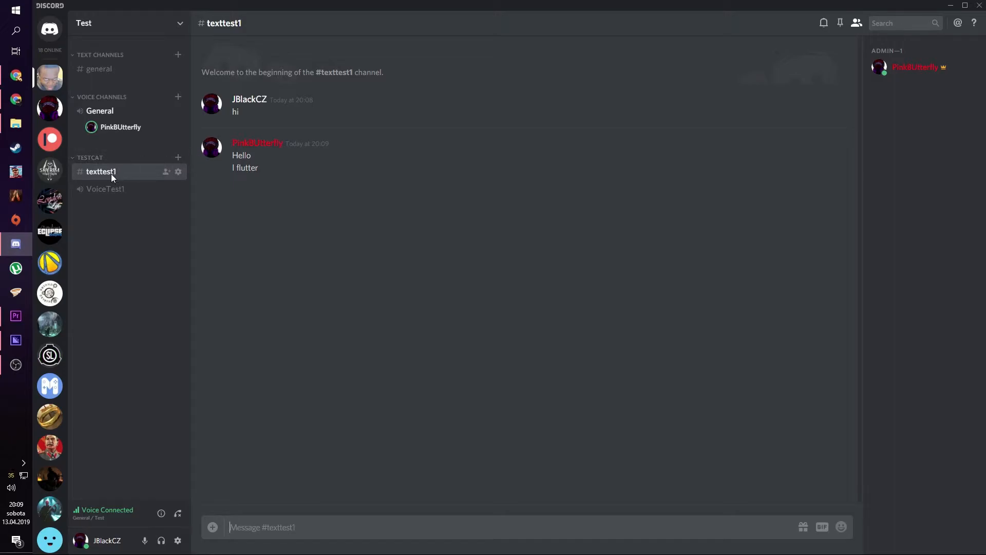
# Create a private text channel named adminonly in the TestCat category with access for the Admin role, and open it.
pyautogui.click(178, 157)
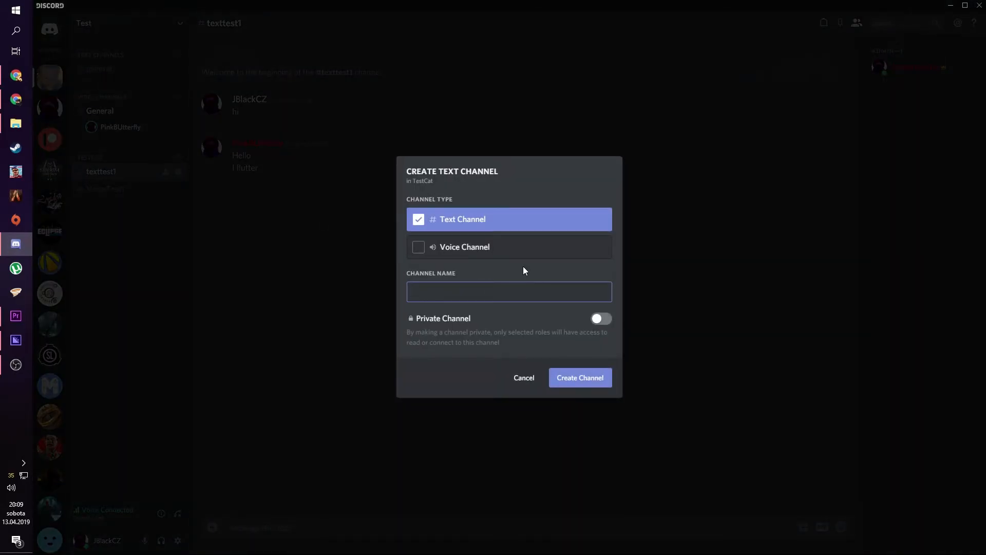
pyautogui.write('private')
pyautogui.hotkey('ctrl', 'a')
pyautogui.write('adminonly')
pyautogui.click(606, 321)
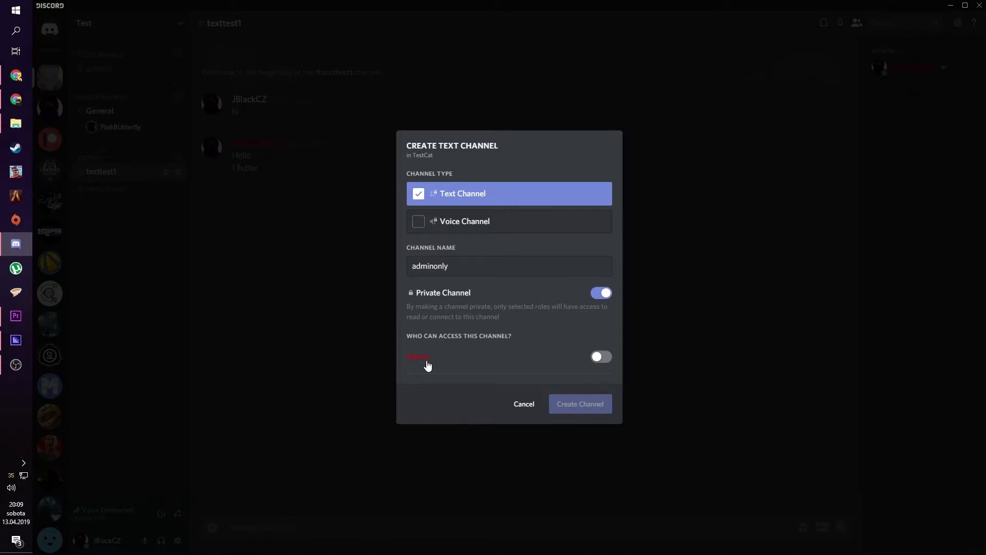
pyautogui.click(602, 358)
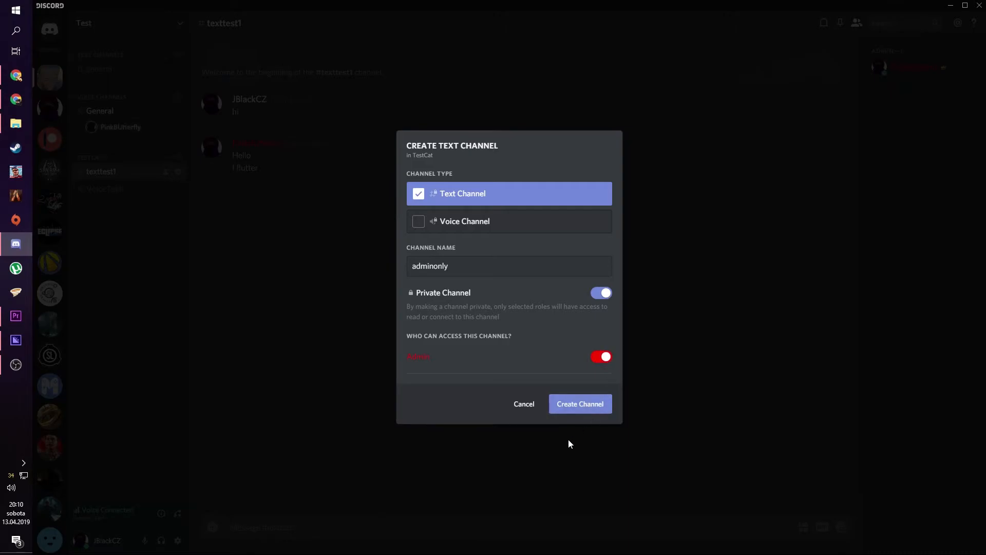
pyautogui.click(552, 405)
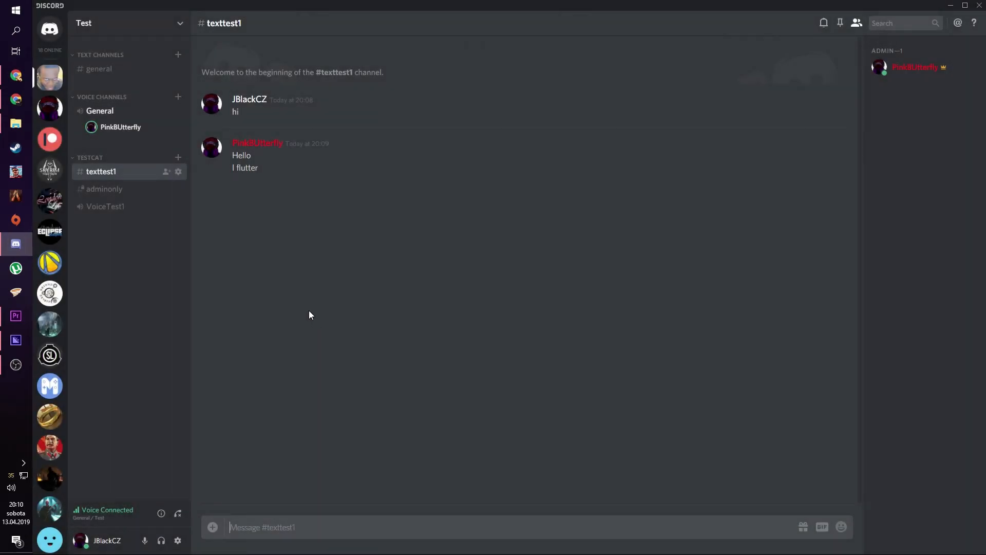
pyautogui.click(115, 189)
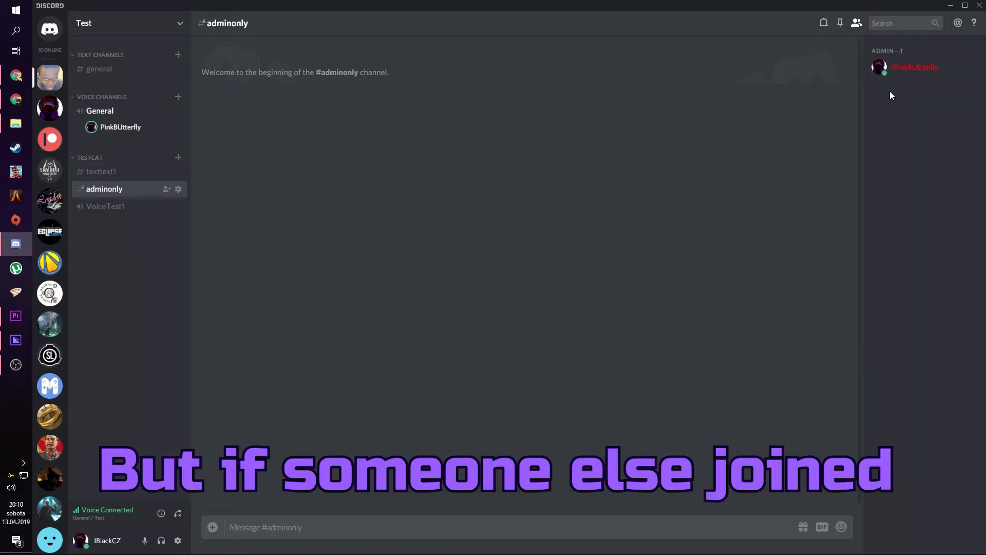
# Open the texttest1 channel's permission settings and add the Admin role to its roles and members.
pyautogui.rightClick(101, 175)
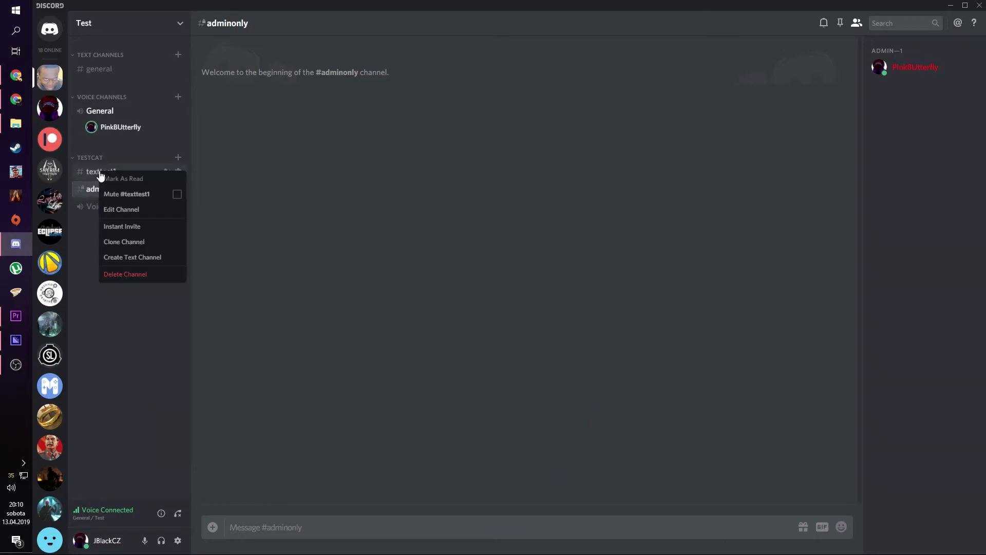
pyautogui.click(136, 210)
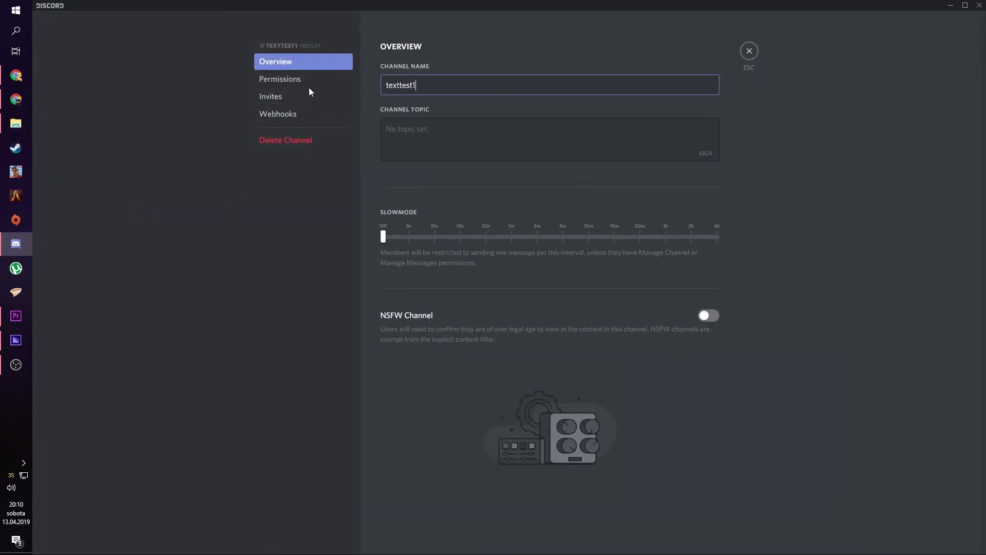
pyautogui.click(303, 79)
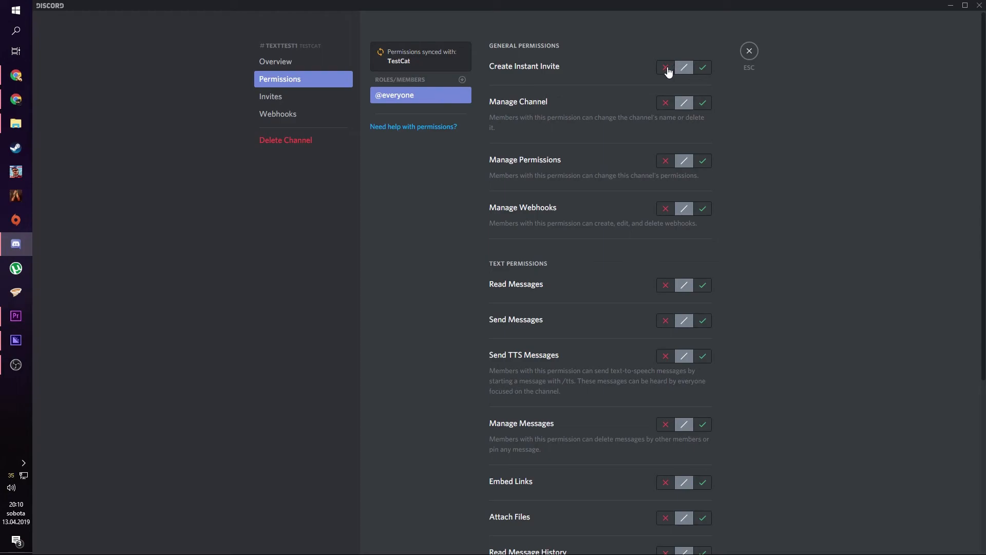
pyautogui.scroll(-5, 665, 360)
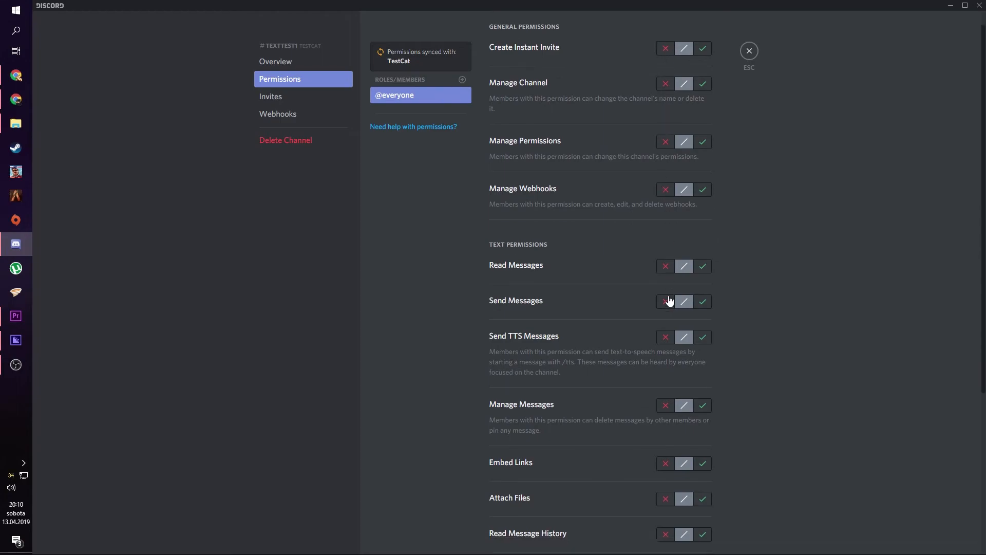
pyautogui.scroll(5, 664, 430)
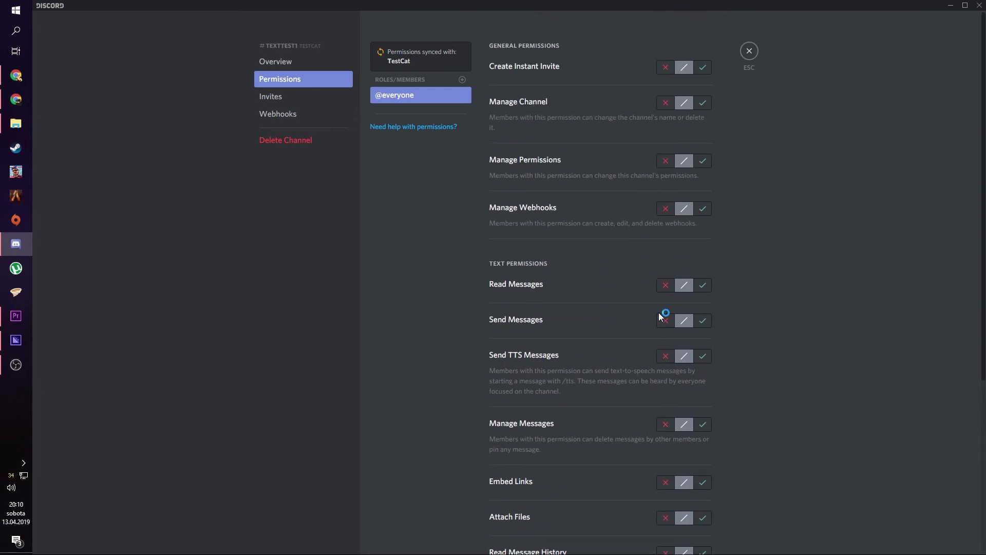
pyautogui.click(462, 80)
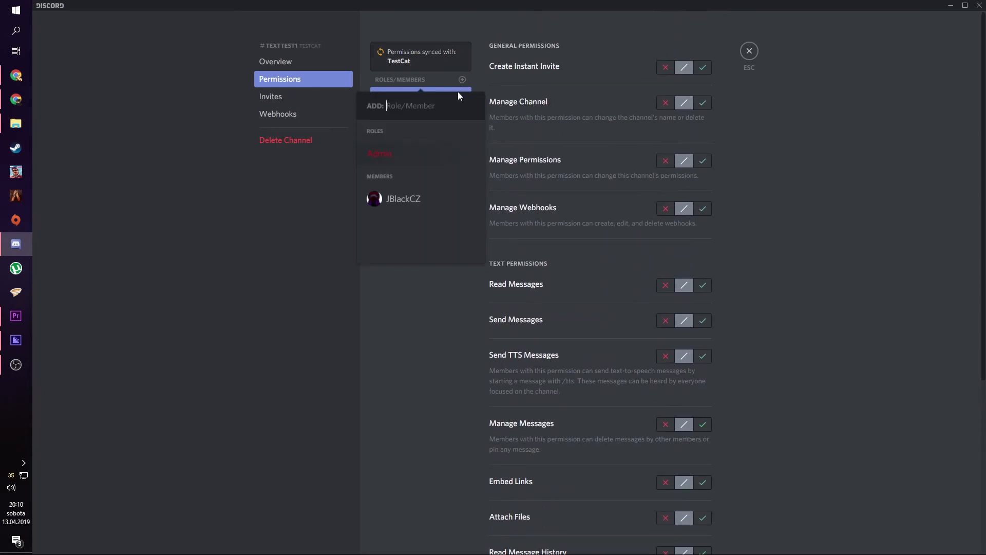
pyautogui.click(383, 154)
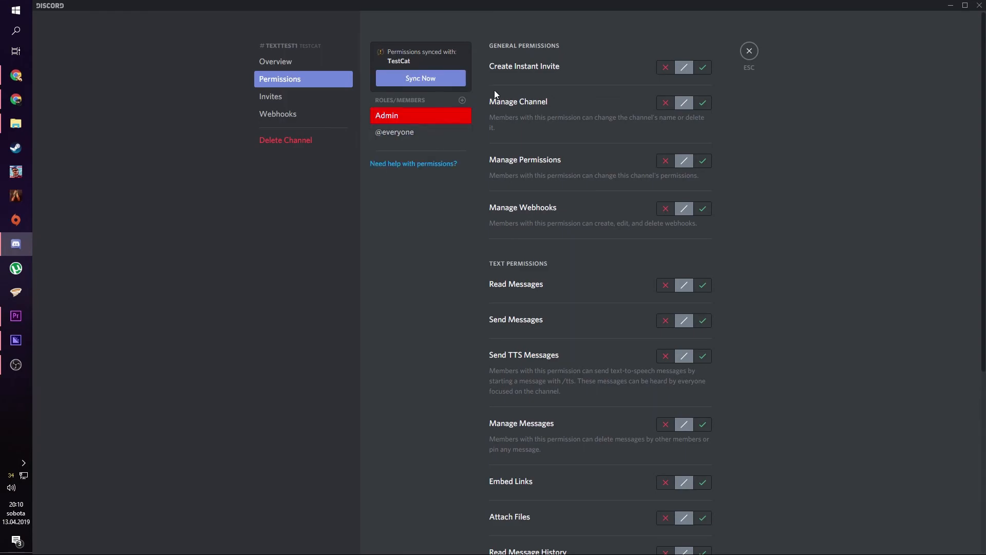
# Allow the Admin role Create Instant Invite, Manage Channel, Manage Permissions and Manage Webhooks in the texttest1 channel.
pyautogui.click(702, 68)
pyautogui.click(703, 102)
pyautogui.click(701, 162)
pyautogui.click(703, 208)
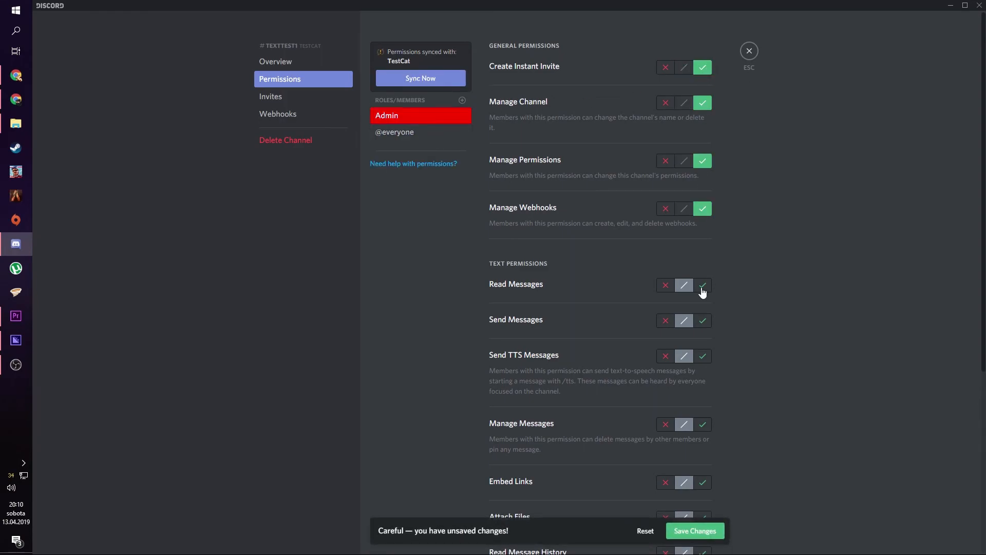